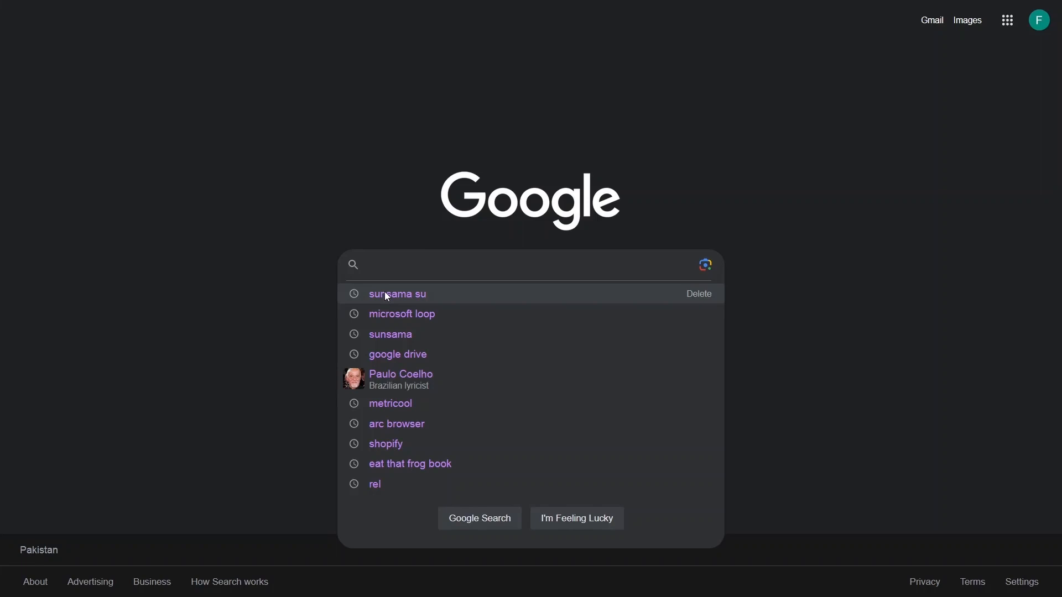
Search Google for "sunsama".
{"action": "left_click", "coordinate": [387, 296]}
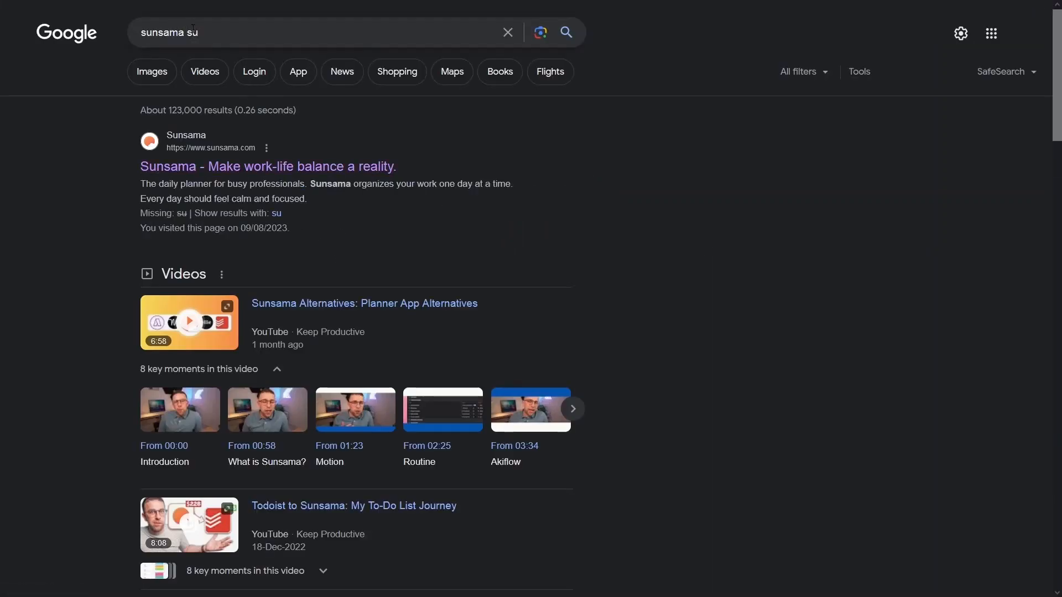
{"action": "double_click", "coordinate": [194, 32]}
{"action": "key", "text": "BackSpace"}
{"action": "key", "text": "Return"}
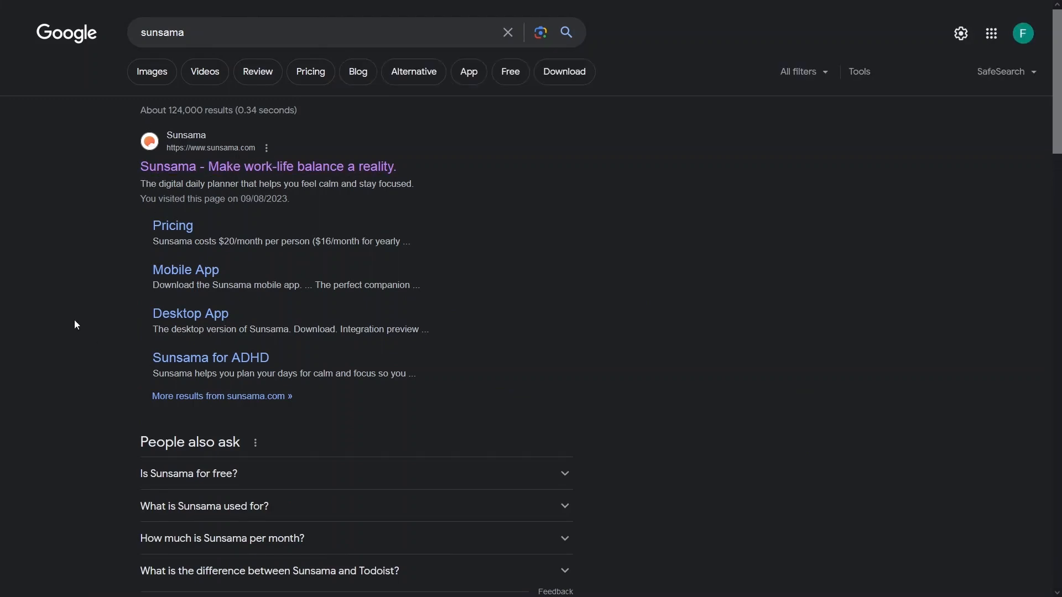
Expand the related question "What is Sunsama used for?" in the search results and read its answer.
{"action": "scroll", "coordinate": [114, 348], "scroll_direction": "down", "scroll_amount": 4}
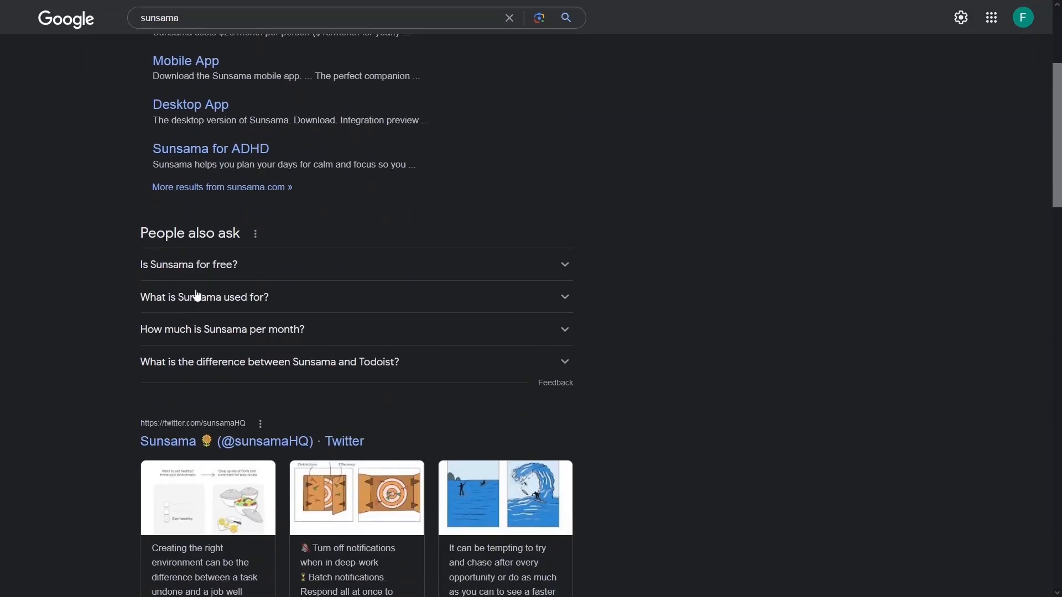
{"action": "left_click", "coordinate": [197, 297]}
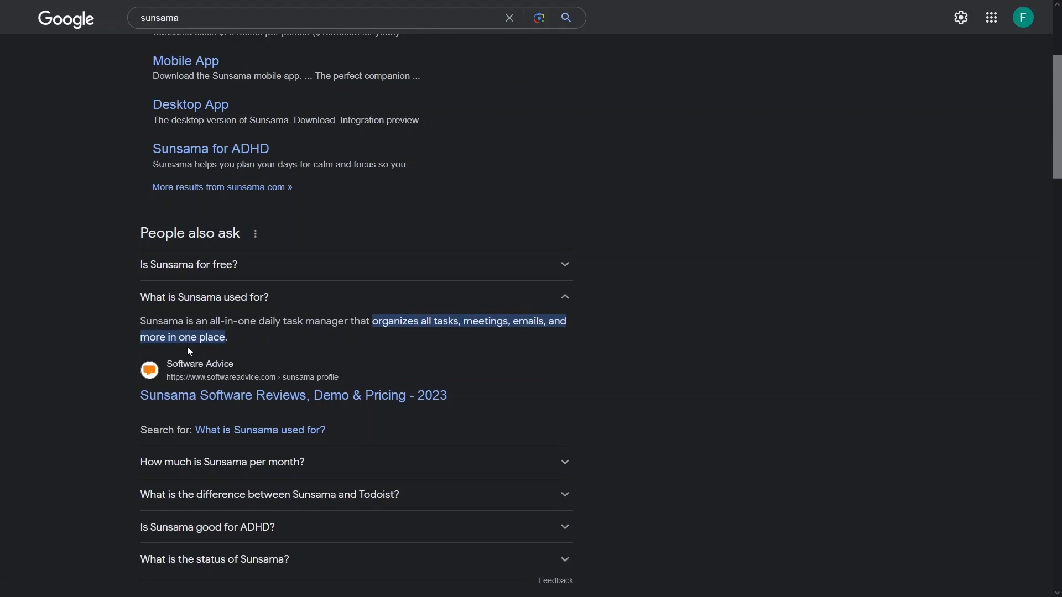
{"action": "scroll", "coordinate": [189, 351], "scroll_direction": "up", "scroll_amount": 4}
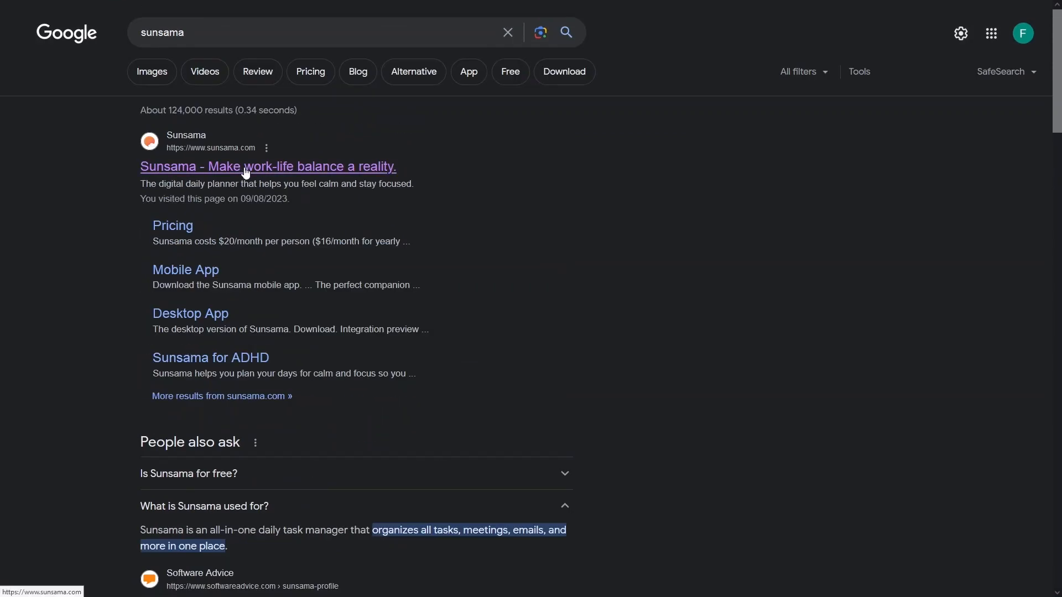
Open the Sunsama website, look at its sign-up page, and log in to the existing account with Google.
{"action": "left_click", "coordinate": [246, 172]}
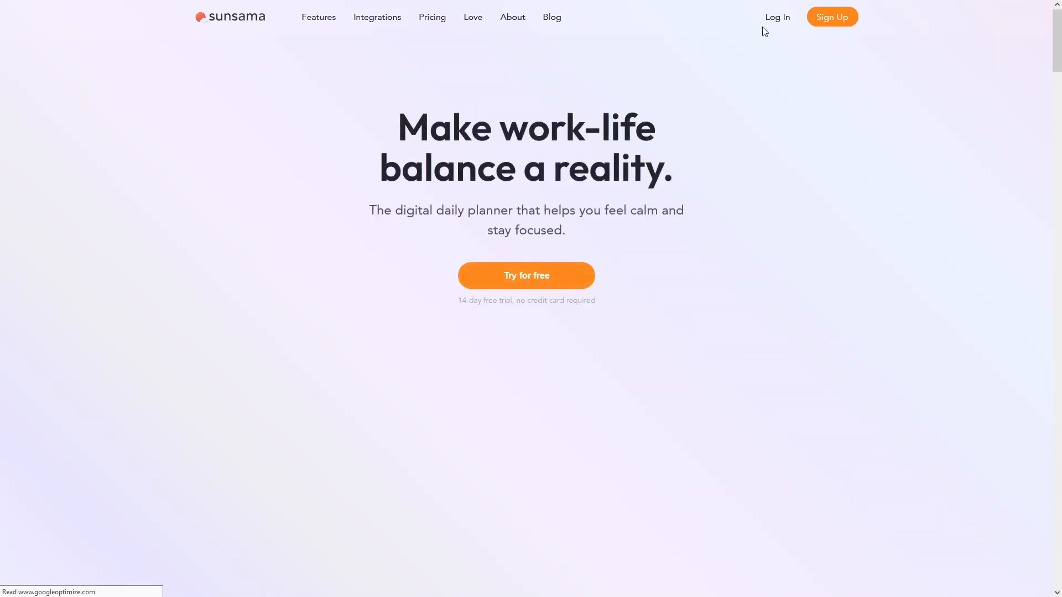
{"action": "left_click", "coordinate": [833, 18]}
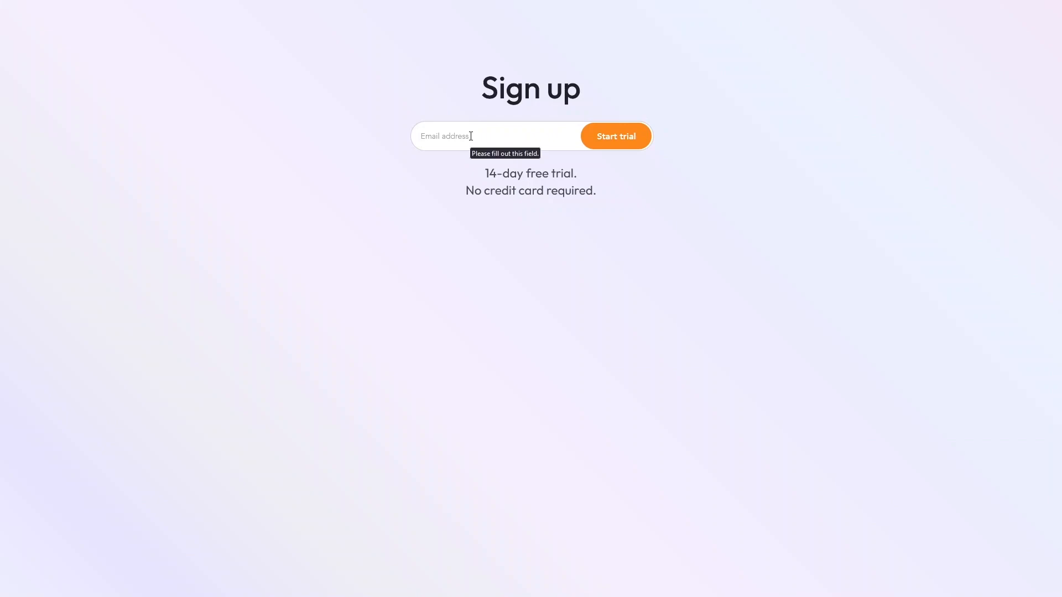
{"action": "mouse_move", "coordinate": [78, 2]}
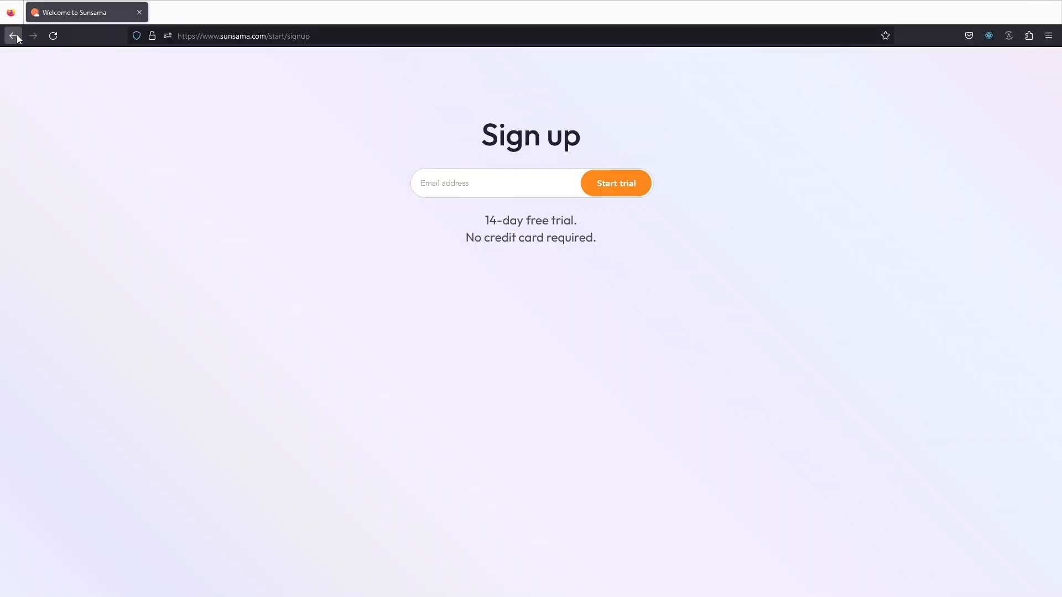
{"action": "left_click", "coordinate": [12, 35]}
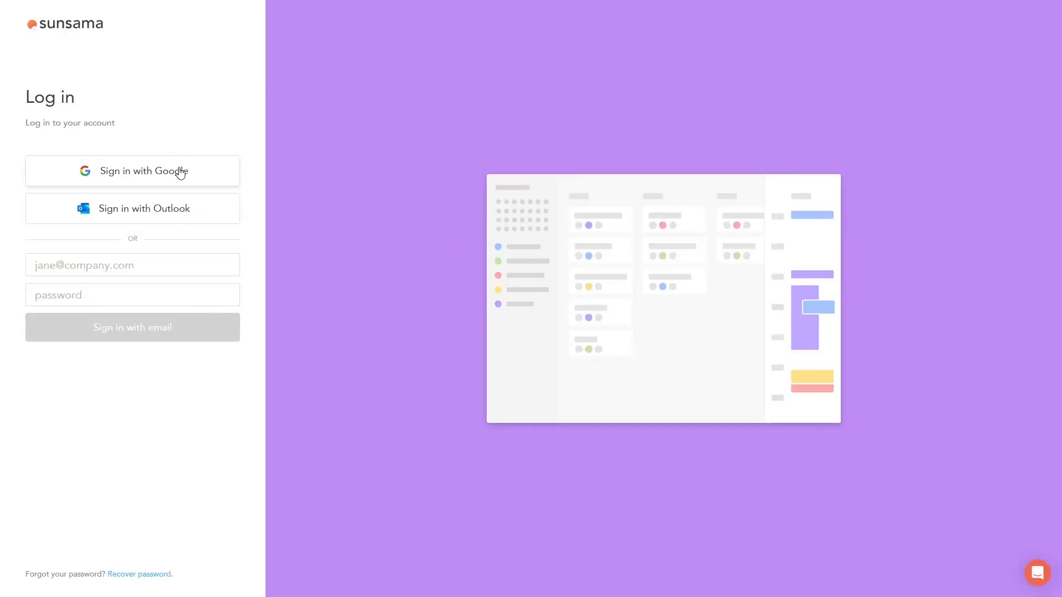
{"action": "left_click", "coordinate": [180, 171]}
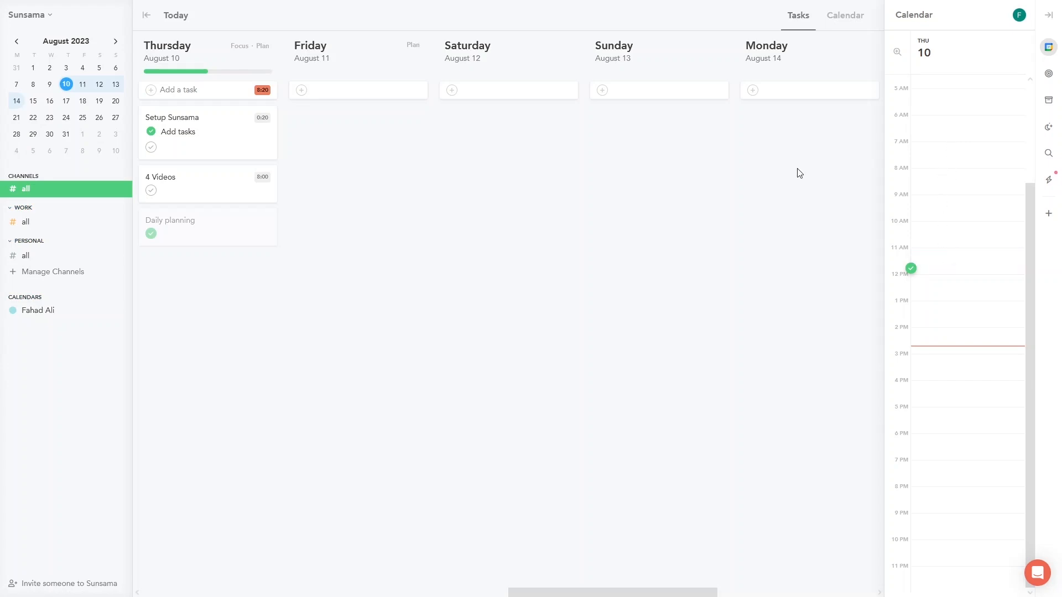
Create a calendar event titled "Urgent Task" on Thursday, August 10 from 1:15 pm to 1:45 pm.
{"action": "left_click", "coordinate": [937, 307]}
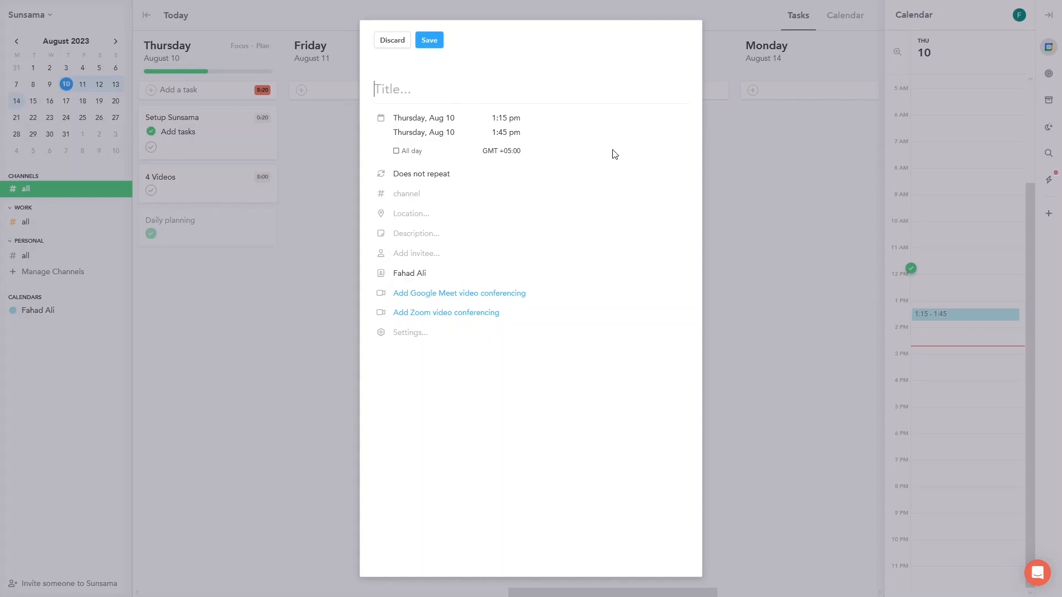
{"action": "type", "text": "Urgent Task"}
{"action": "left_click", "coordinate": [429, 40]}
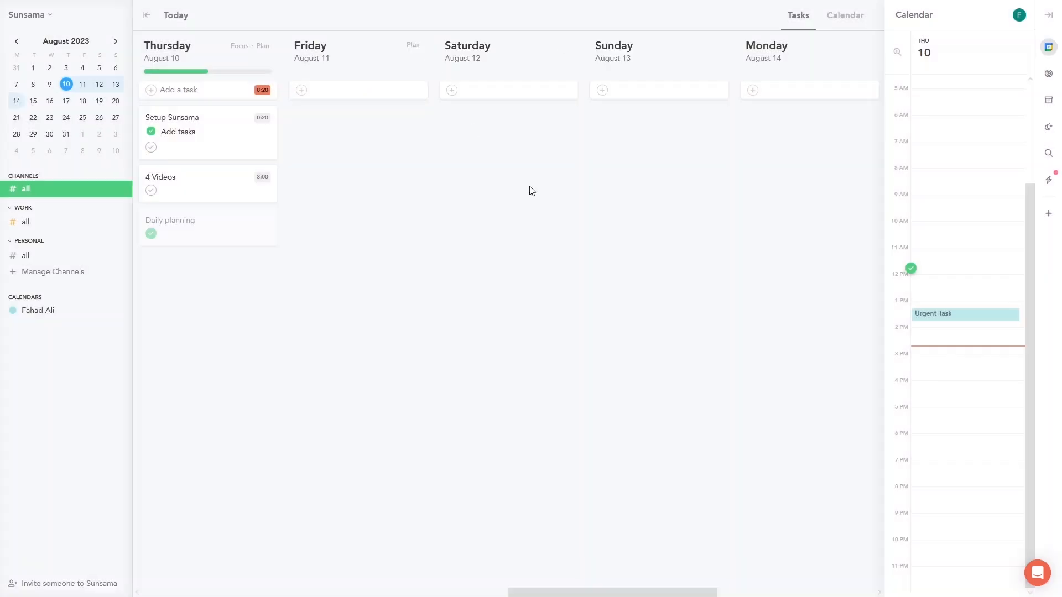
Add the Urgent Task event to Thursday's tasks and extend its calendar block to end at 2:40 pm.
{"action": "left_click", "coordinate": [952, 319]}
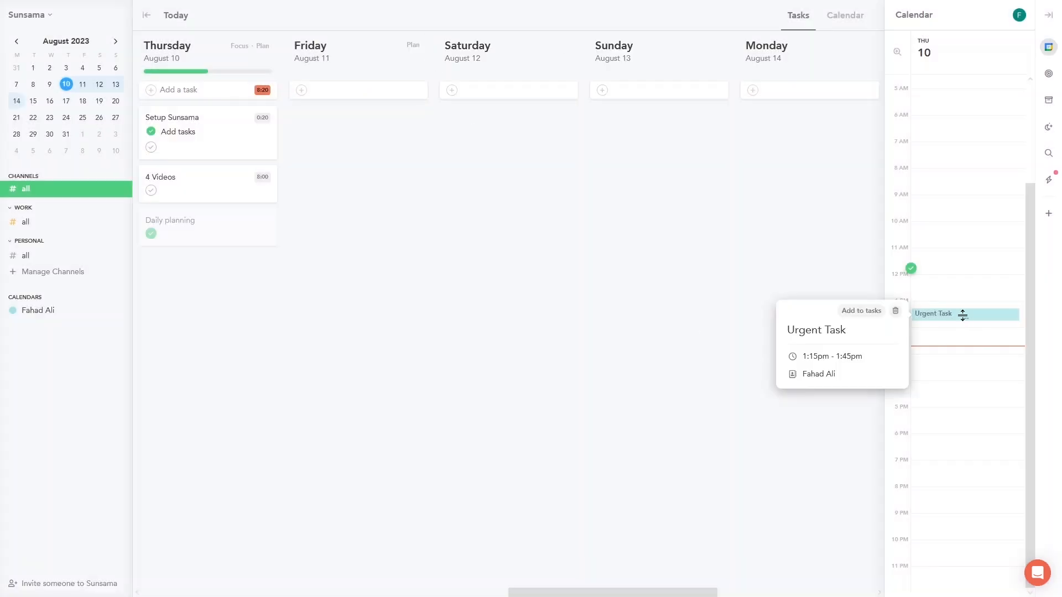
{"action": "left_click", "coordinate": [860, 312]}
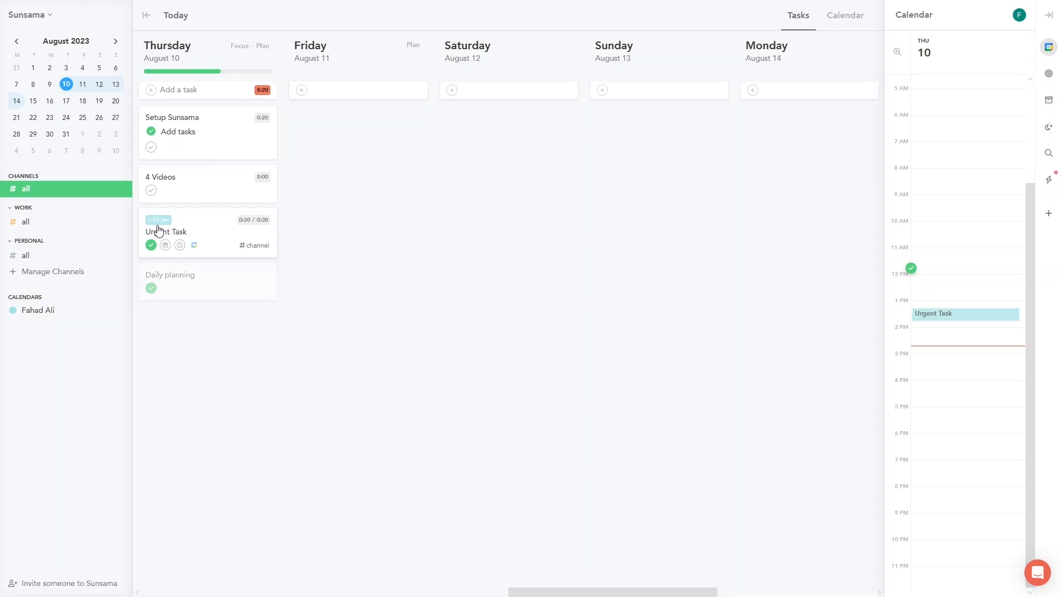
{"action": "left_click", "coordinate": [965, 319]}
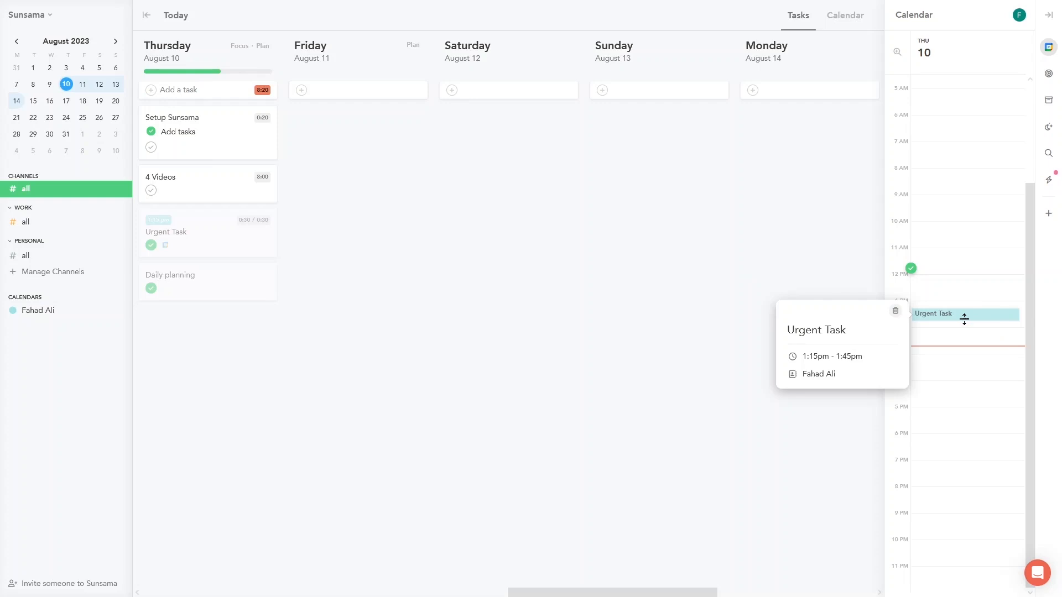
{"action": "left_click_drag", "start_coordinate": [964, 319], "coordinate": [968, 350]}
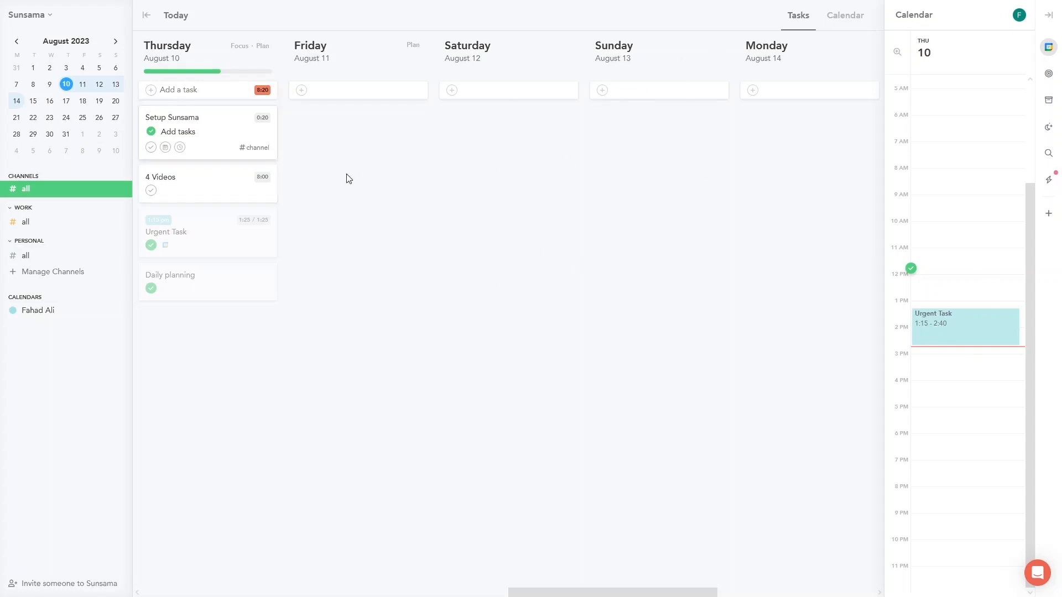
Add the task "I have to create a video" to Thursday, August 10 and assign it to the personal channel.
{"action": "left_click", "coordinate": [152, 90]}
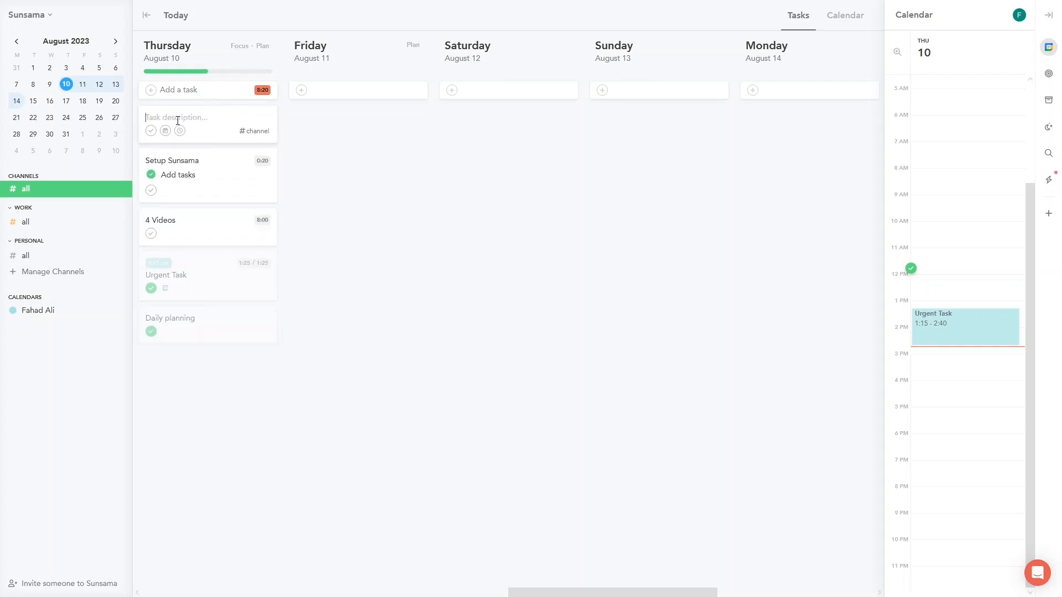
{"action": "type", "text": "I have to create a video"}
{"action": "key", "text": "Return"}
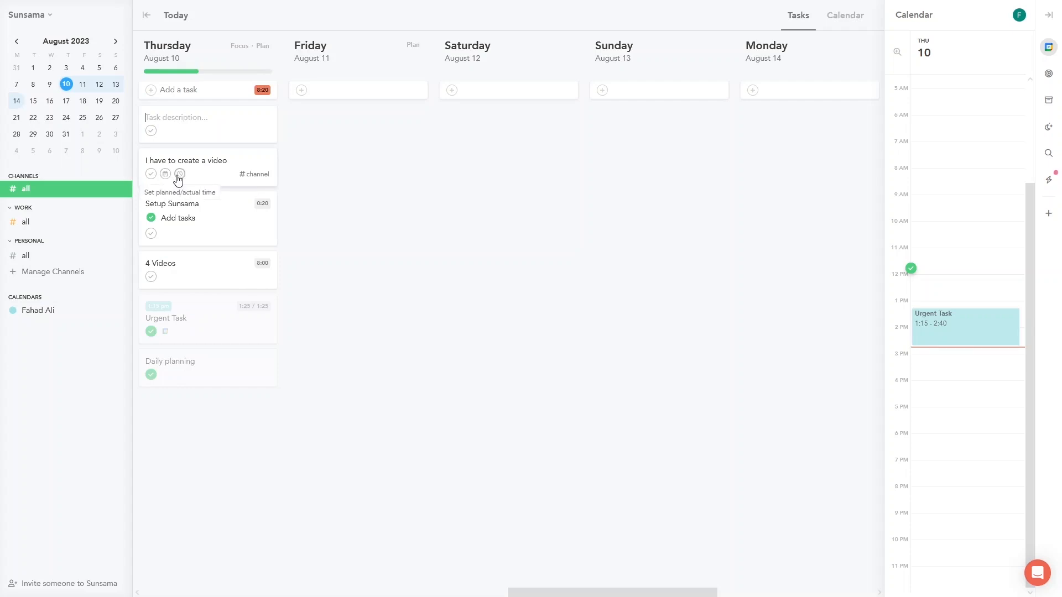
{"action": "key", "text": "ctrl+z"}
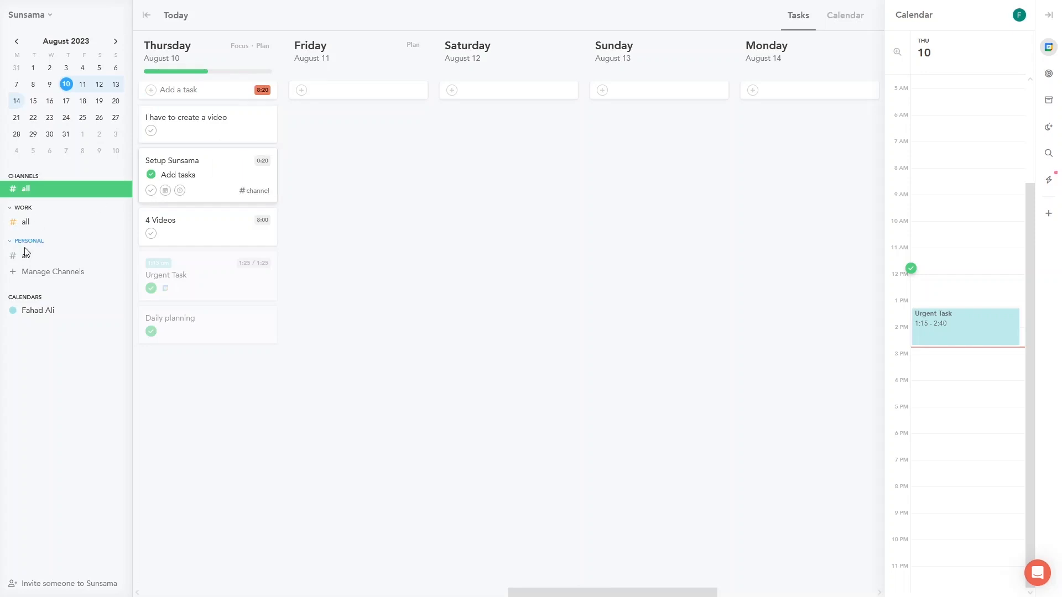
{"action": "left_click", "coordinate": [262, 132]}
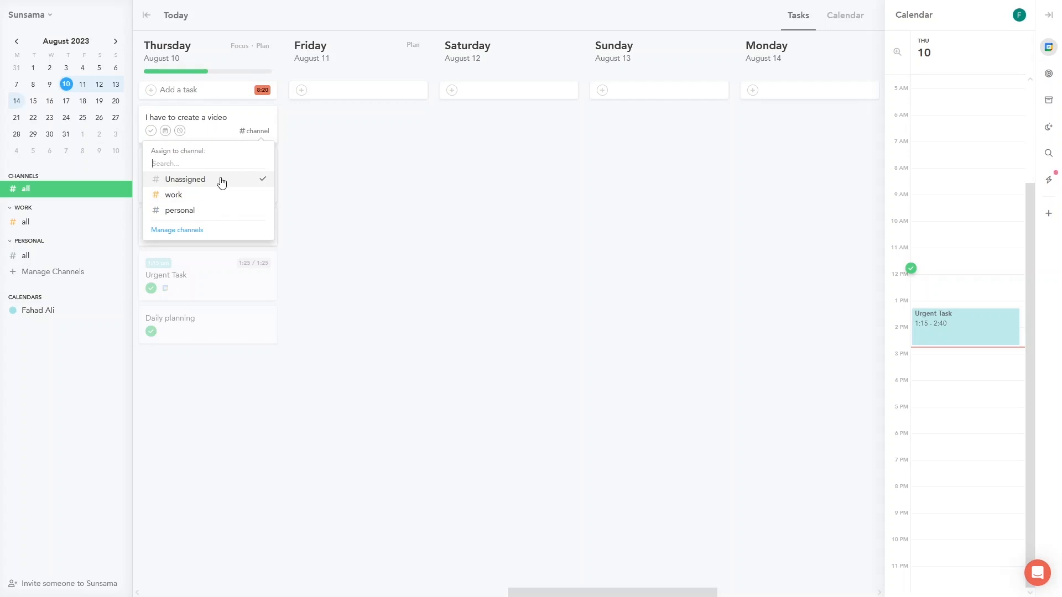
{"action": "left_click", "coordinate": [189, 213]}
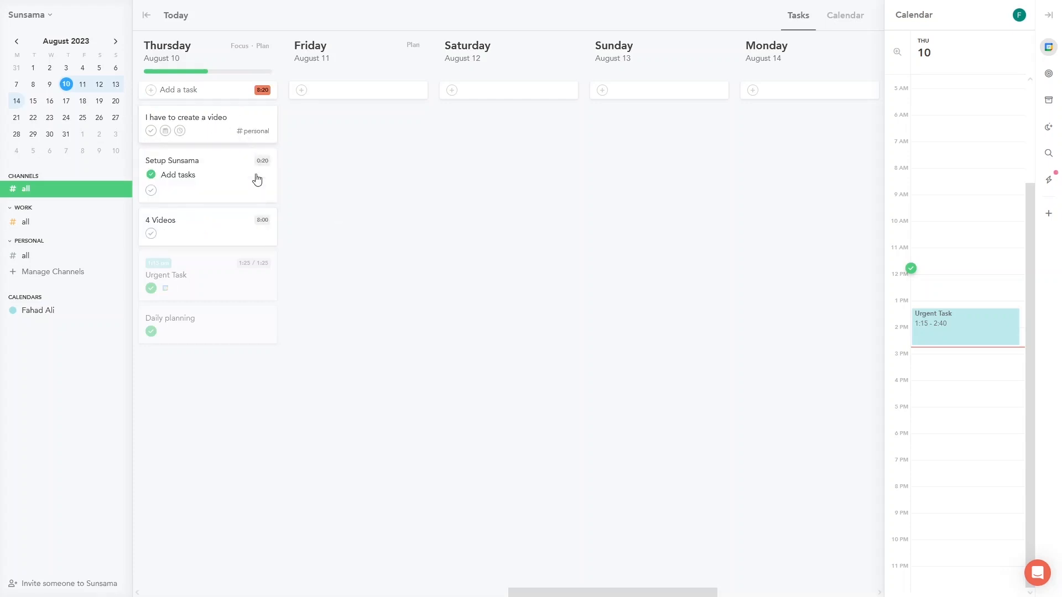
Open Thursday's focus view and complete its daily planning, accepting today's tasks without deferring any work.
{"action": "mouse_move", "coordinate": [233, 74]}
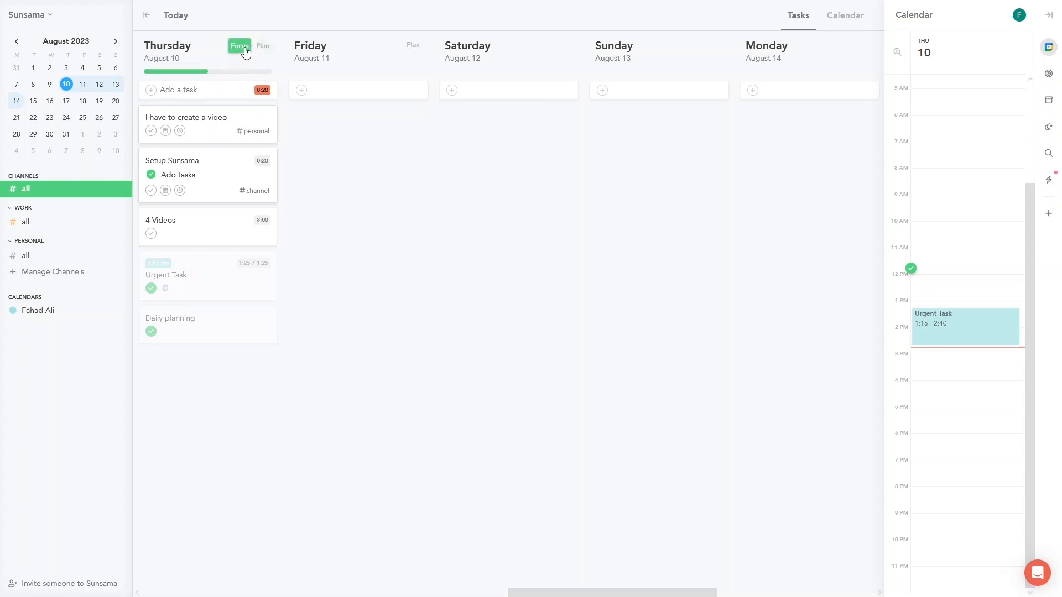
{"action": "left_click", "coordinate": [239, 46]}
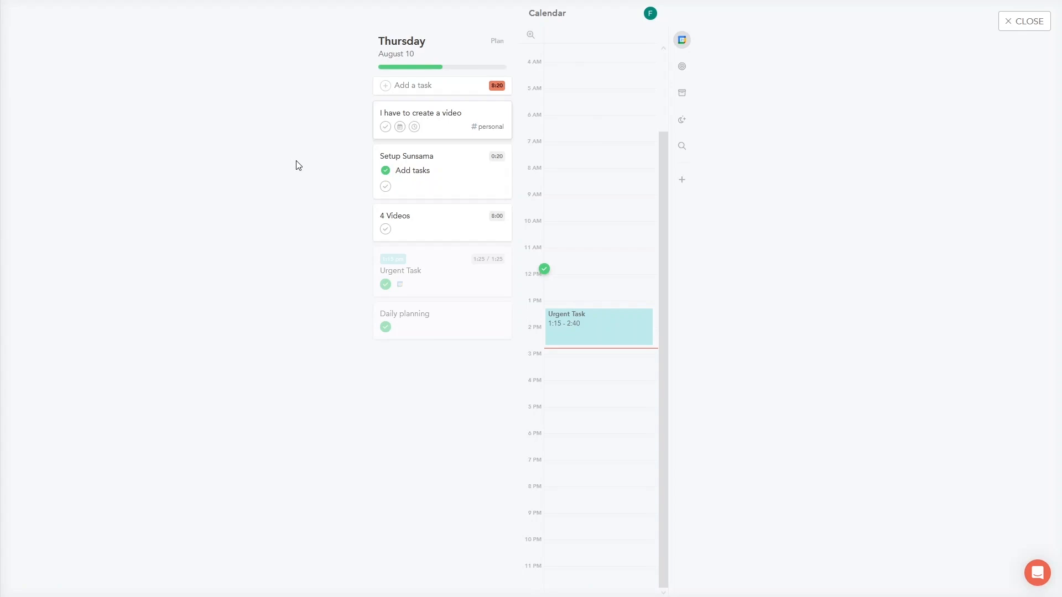
{"action": "left_click", "coordinate": [496, 44]}
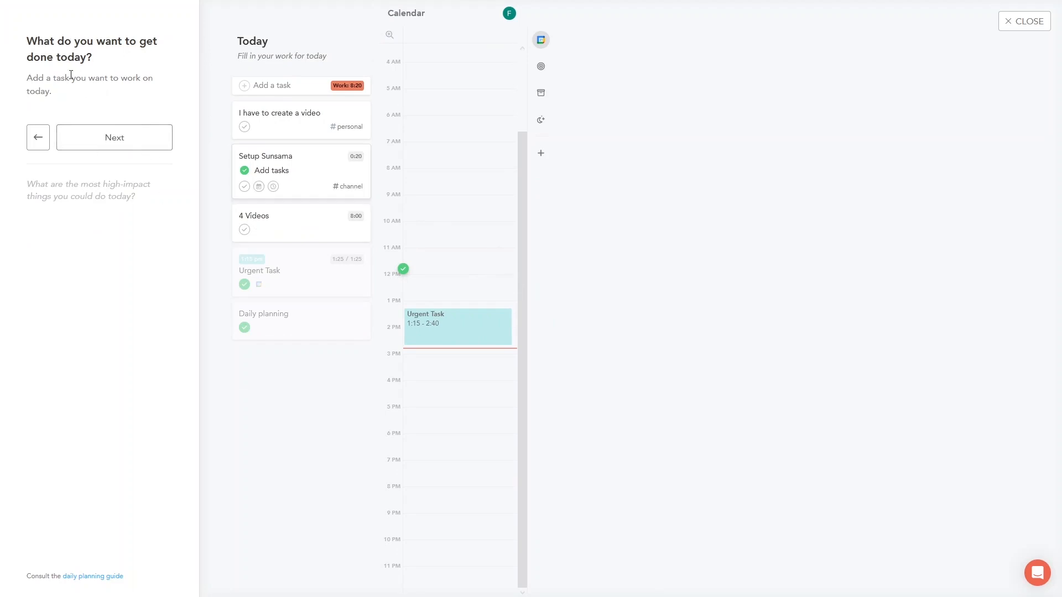
{"action": "left_click", "coordinate": [116, 140]}
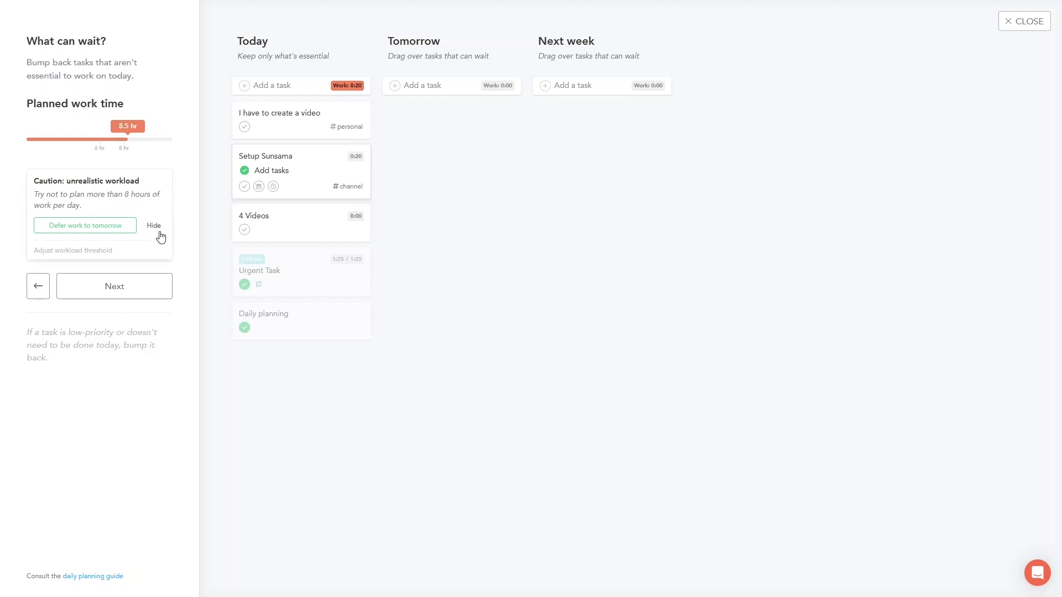
{"action": "left_click", "coordinate": [108, 300]}
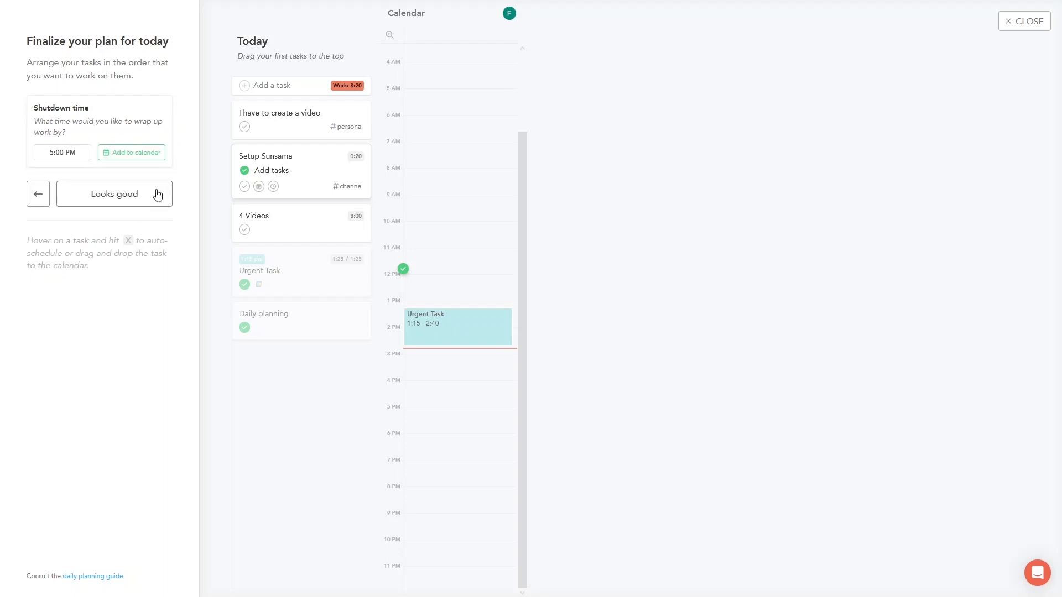
{"action": "left_click", "coordinate": [137, 203]}
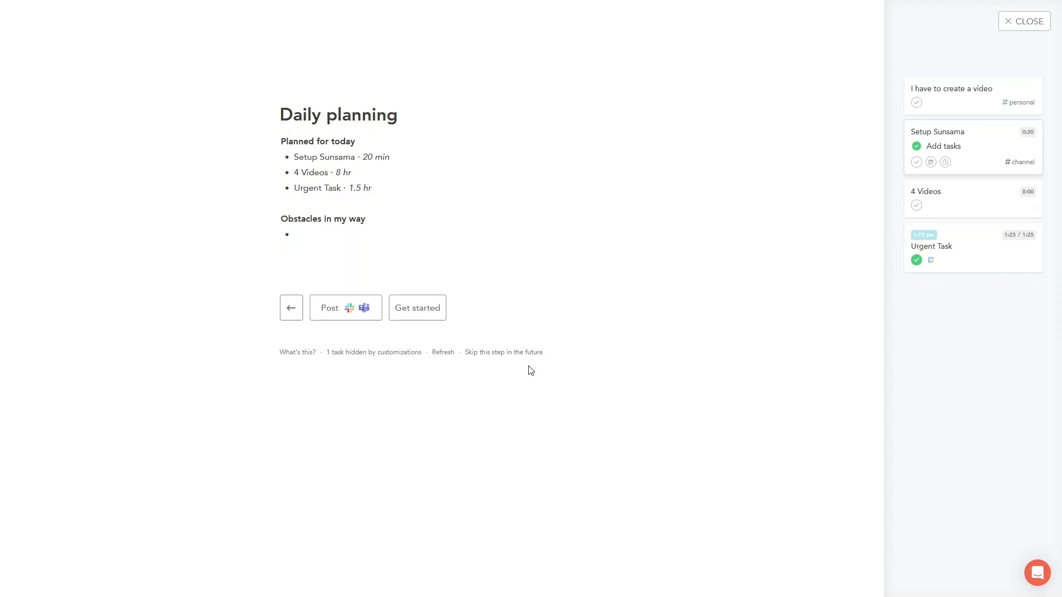
{"action": "left_click", "coordinate": [442, 306]}
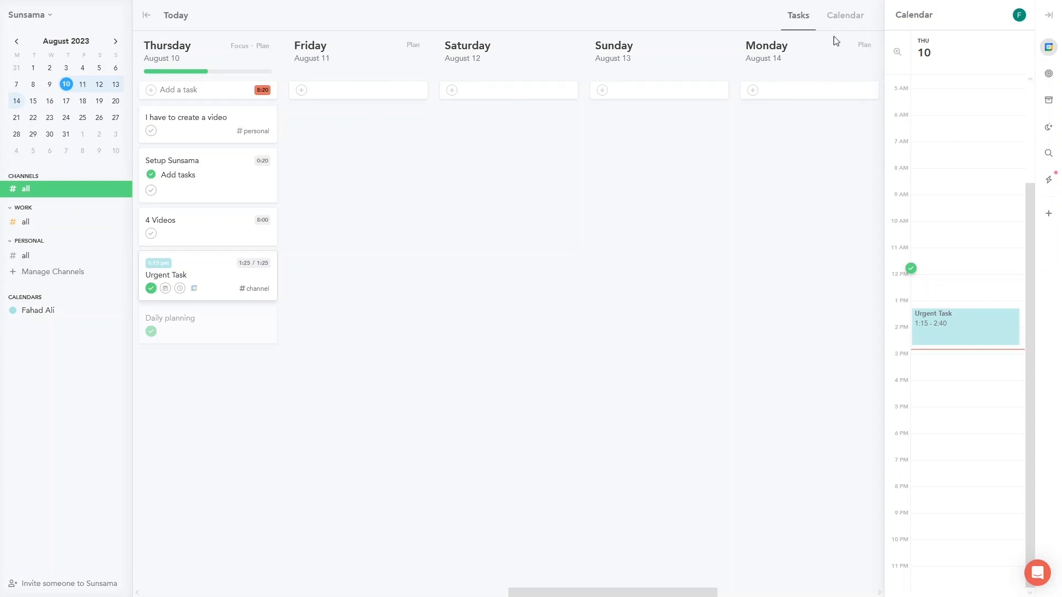
Look at the weekly calendar view, discard a blank Thursday 4:00 pm event, and compare it with the task board.
{"action": "left_click", "coordinate": [845, 16]}
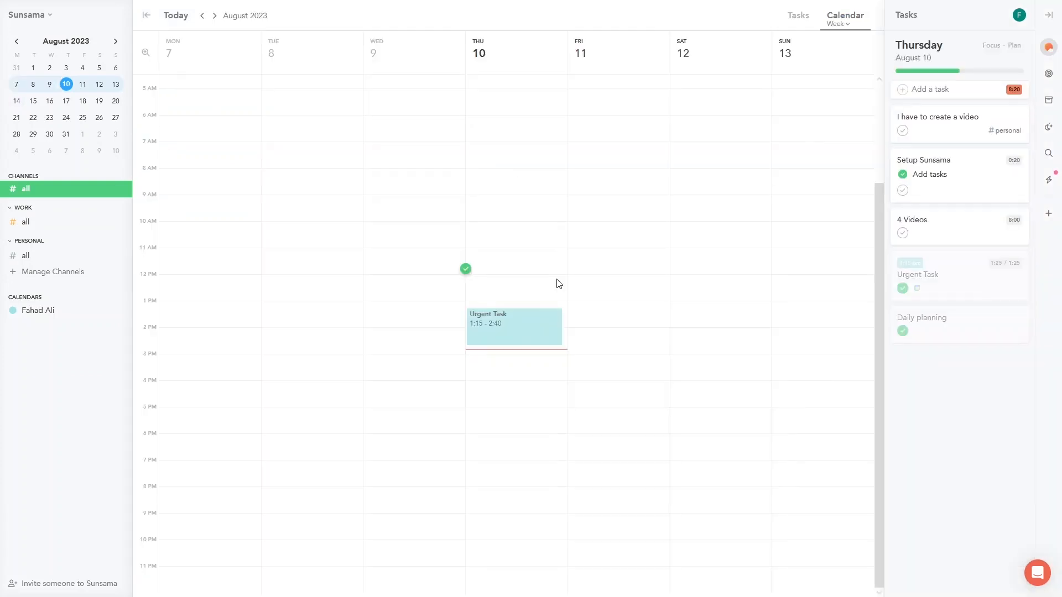
{"action": "left_click", "coordinate": [477, 387]}
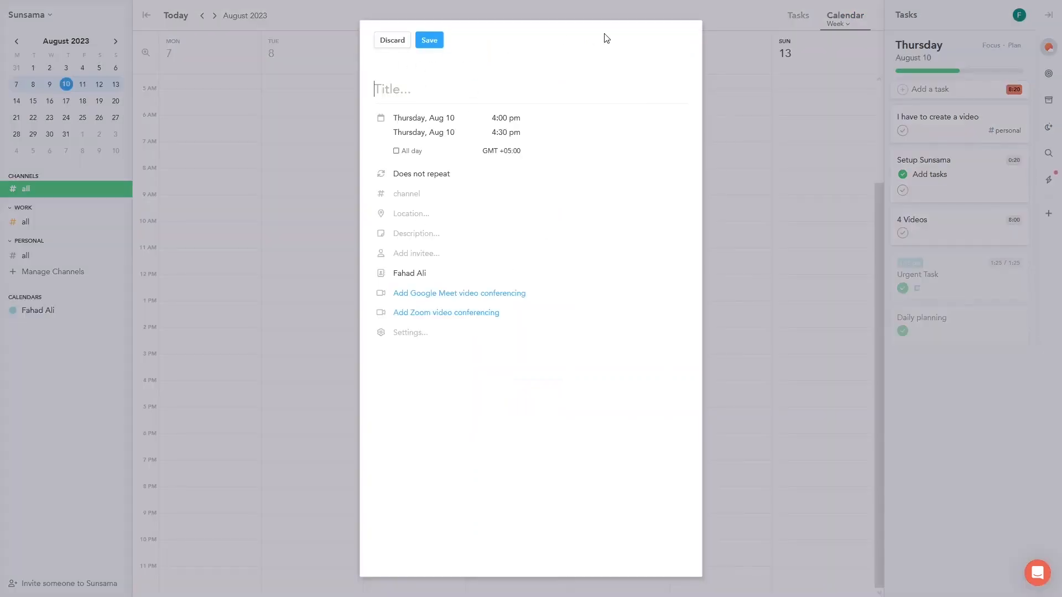
{"action": "left_click", "coordinate": [390, 47]}
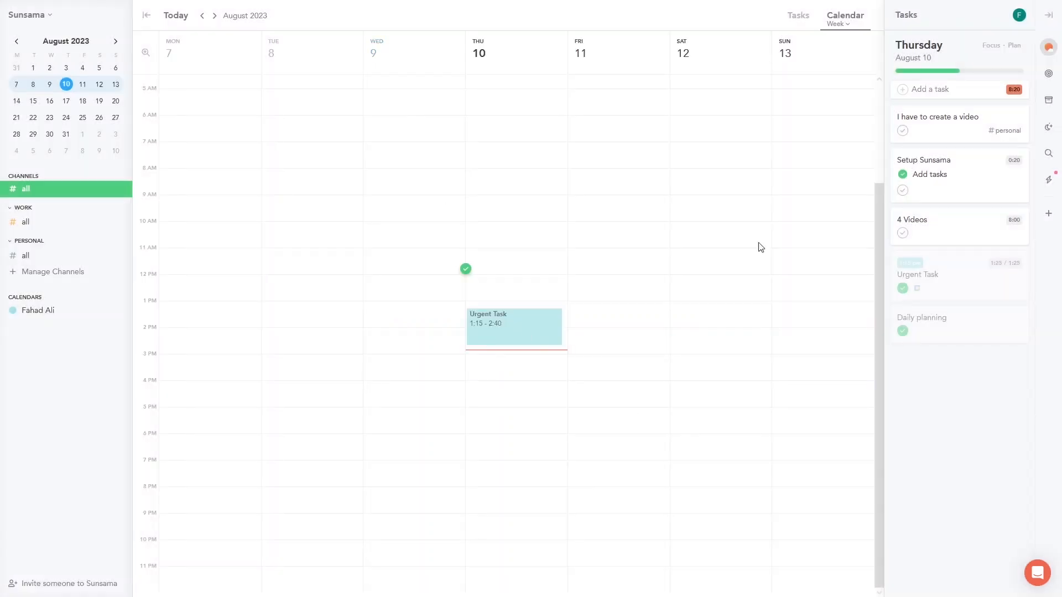
{"action": "left_click", "coordinate": [796, 18]}
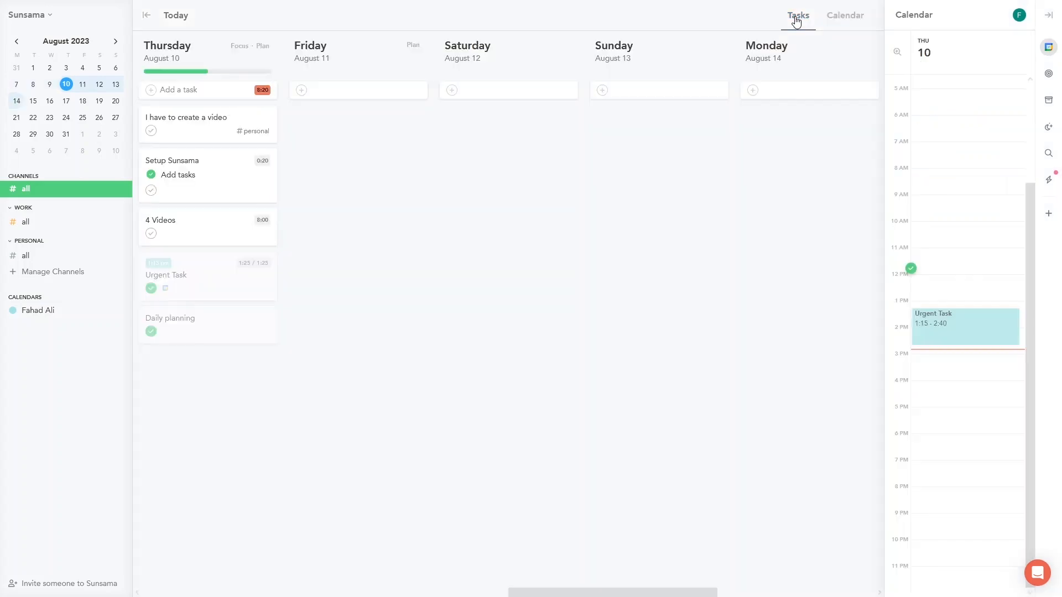
{"action": "left_click", "coordinate": [838, 18]}
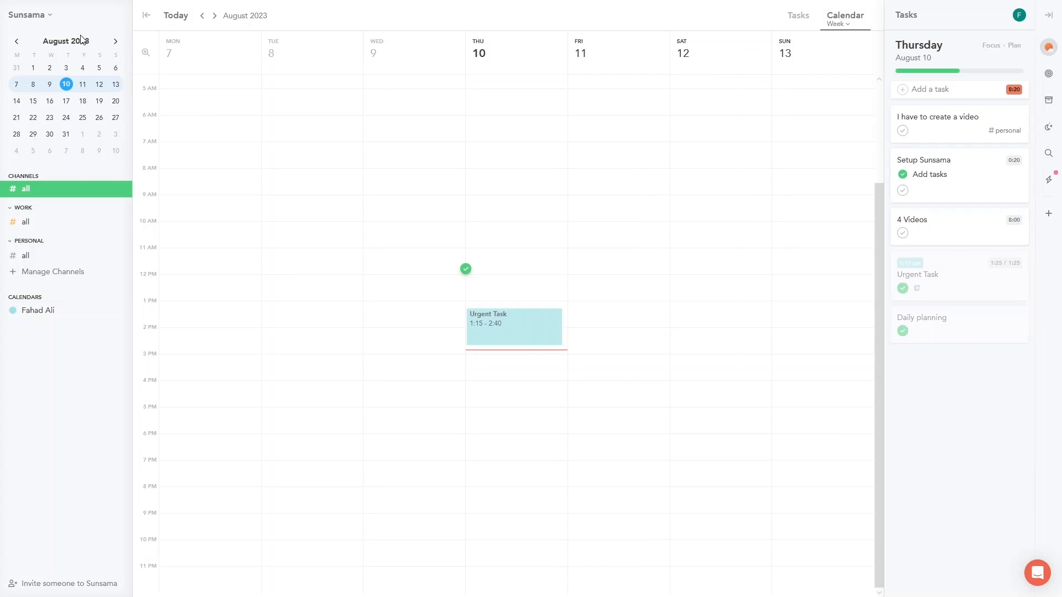
Open the daily planning ritual, look at the tasks planned for today, and close it.
{"action": "left_click", "coordinate": [40, 20]}
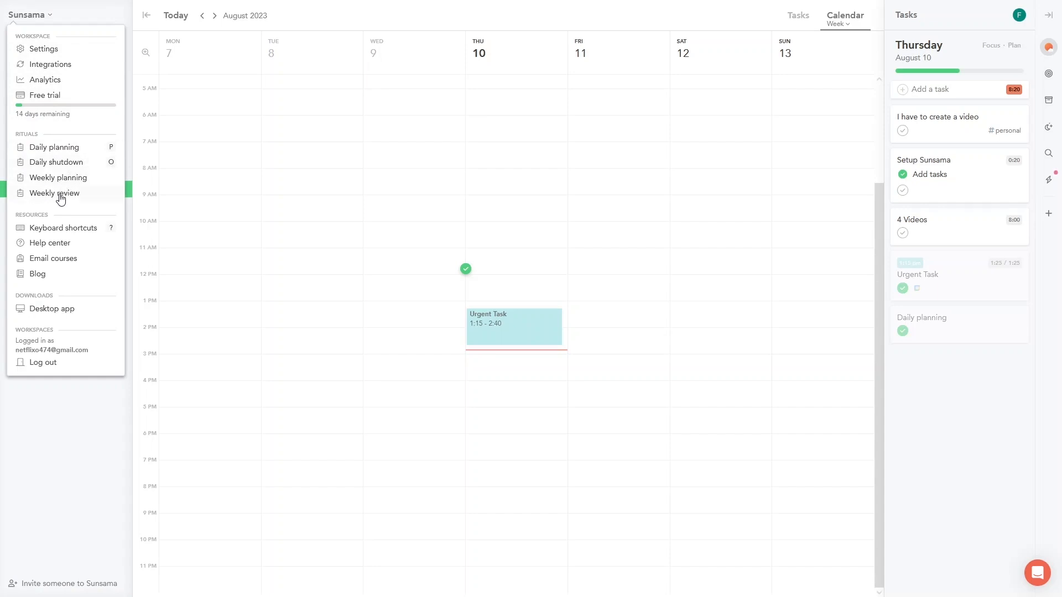
{"action": "left_click", "coordinate": [38, 150]}
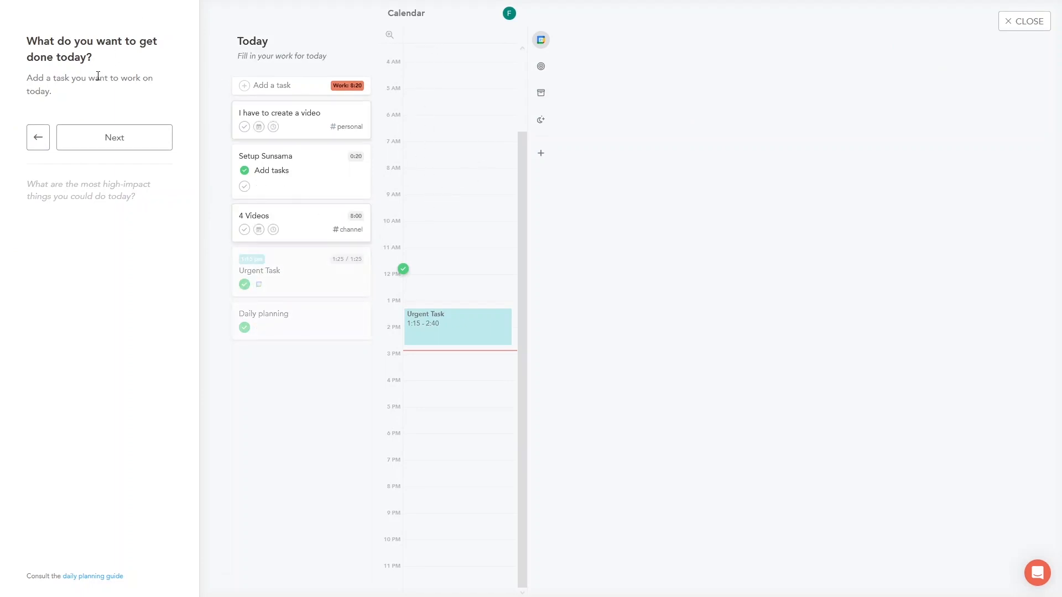
{"action": "left_click", "coordinate": [1028, 29]}
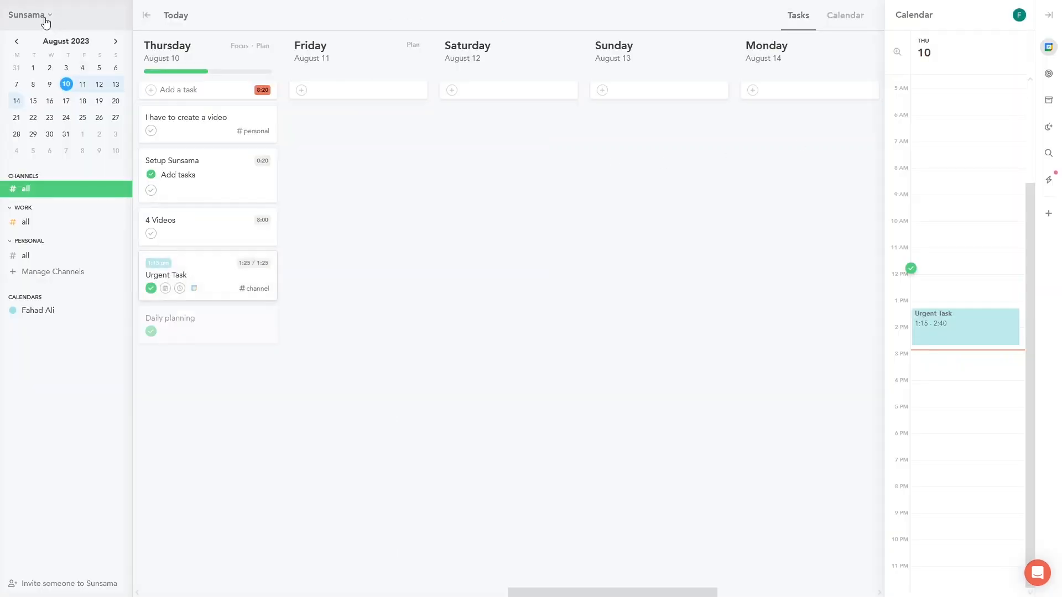
Go through the daily shutdown ritual from today's review to the reflection page and close it without writing or posting anything.
{"action": "left_click", "coordinate": [47, 21]}
{"action": "left_click", "coordinate": [56, 163]}
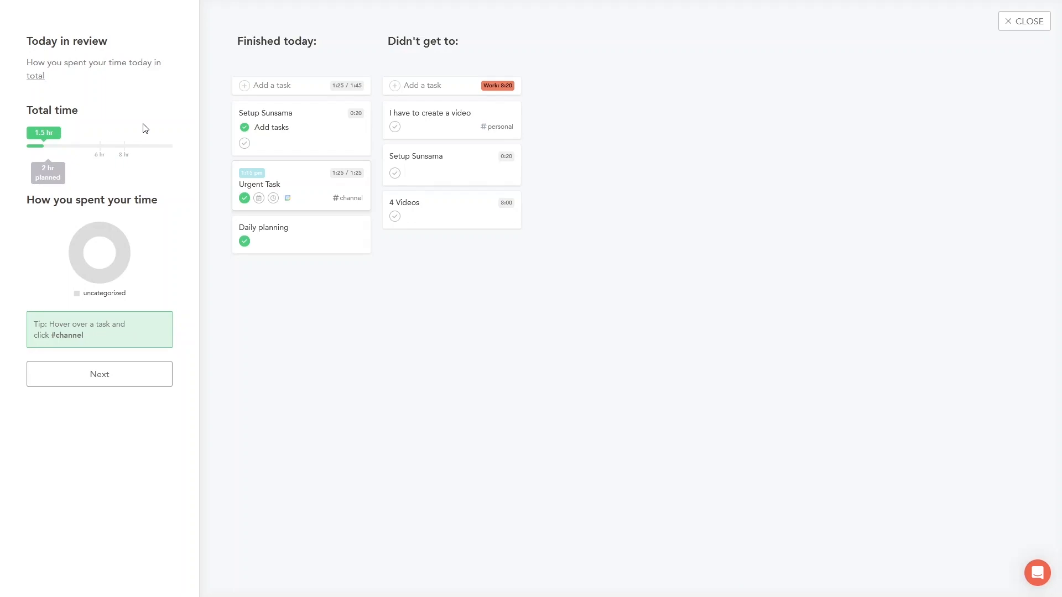
{"action": "left_click", "coordinate": [109, 377]}
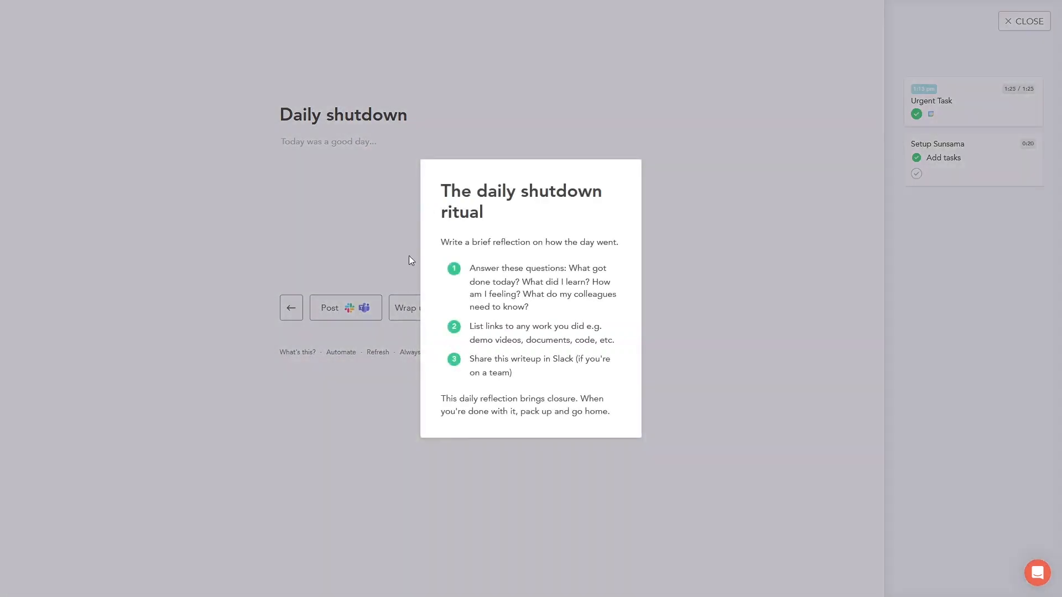
{"action": "left_click", "coordinate": [400, 192]}
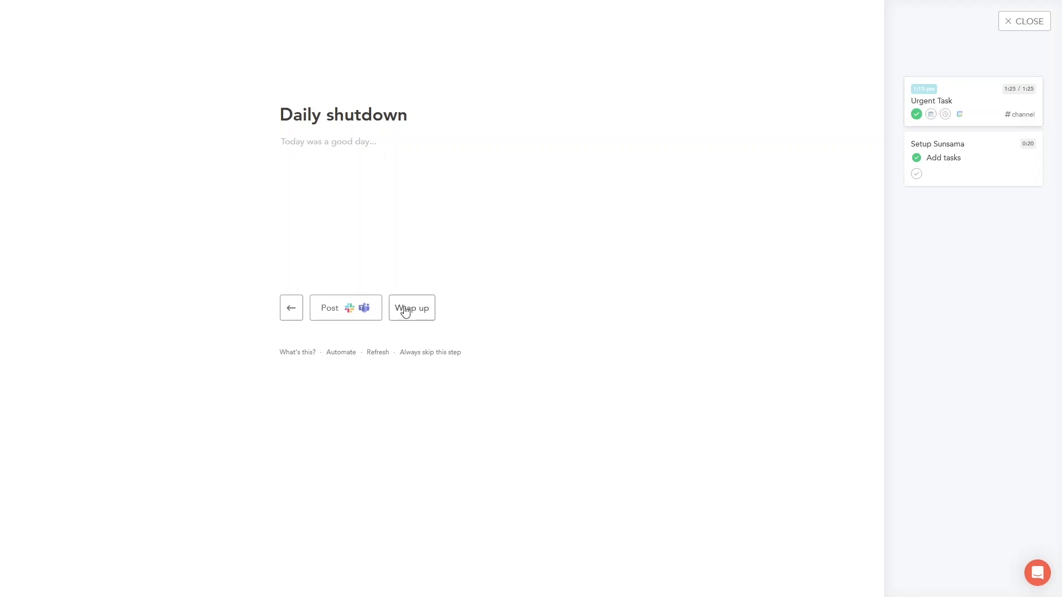
{"action": "left_click", "coordinate": [1021, 30]}
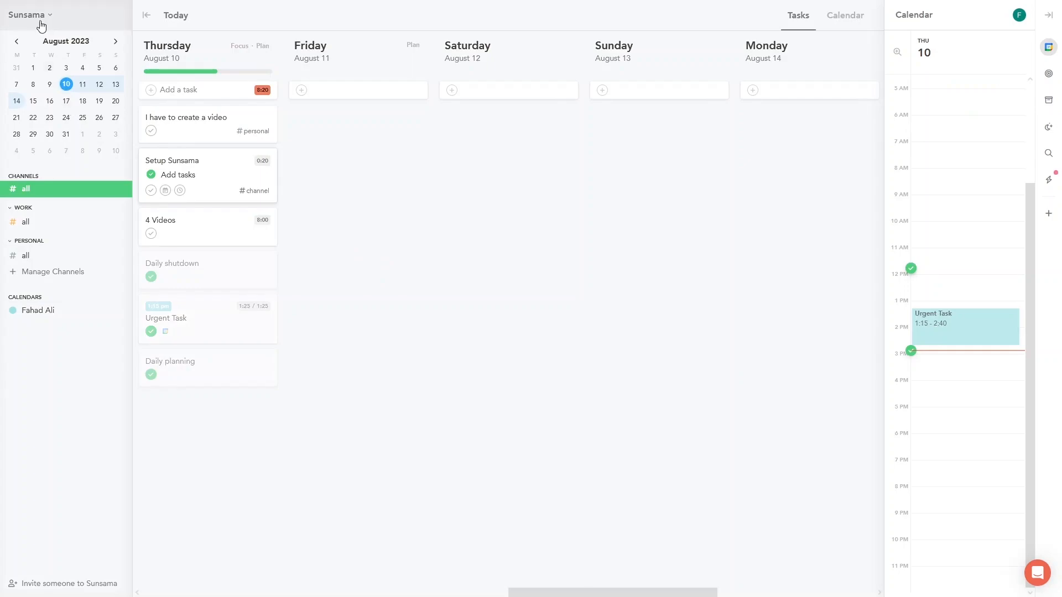
Complete weekly planning without adding objectives for next week, and look at the weekly review of what got done.
{"action": "left_click", "coordinate": [39, 20]}
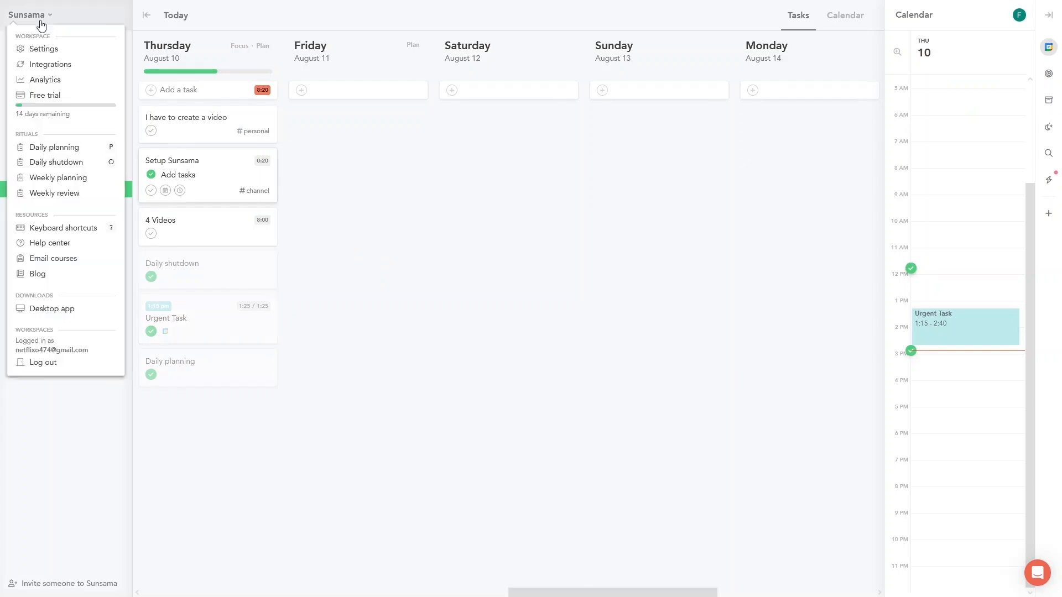
{"action": "left_click", "coordinate": [50, 178]}
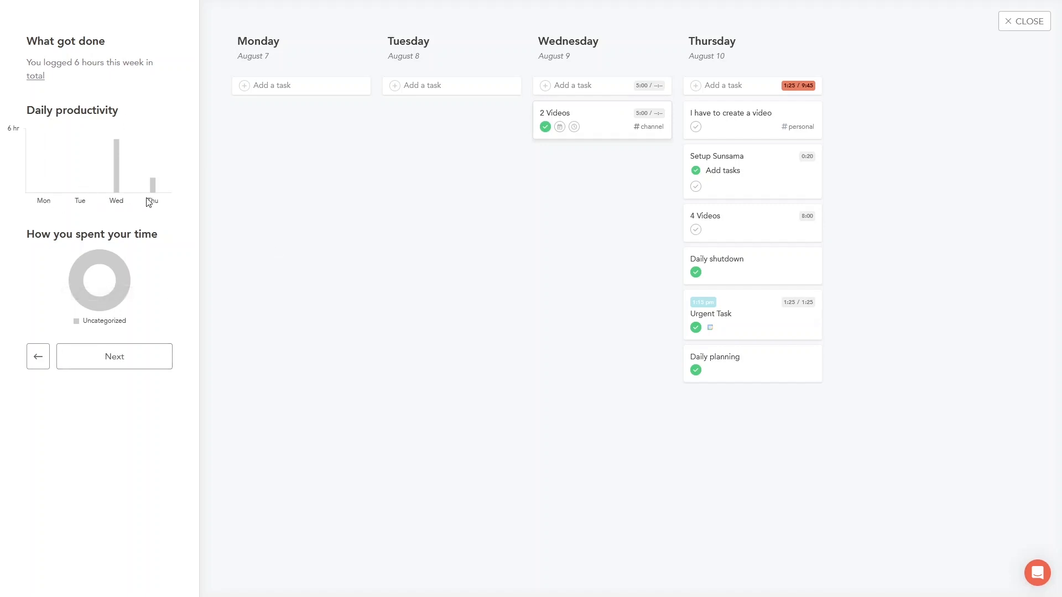
{"action": "mouse_move", "coordinate": [96, 253]}
{"action": "left_click", "coordinate": [105, 359]}
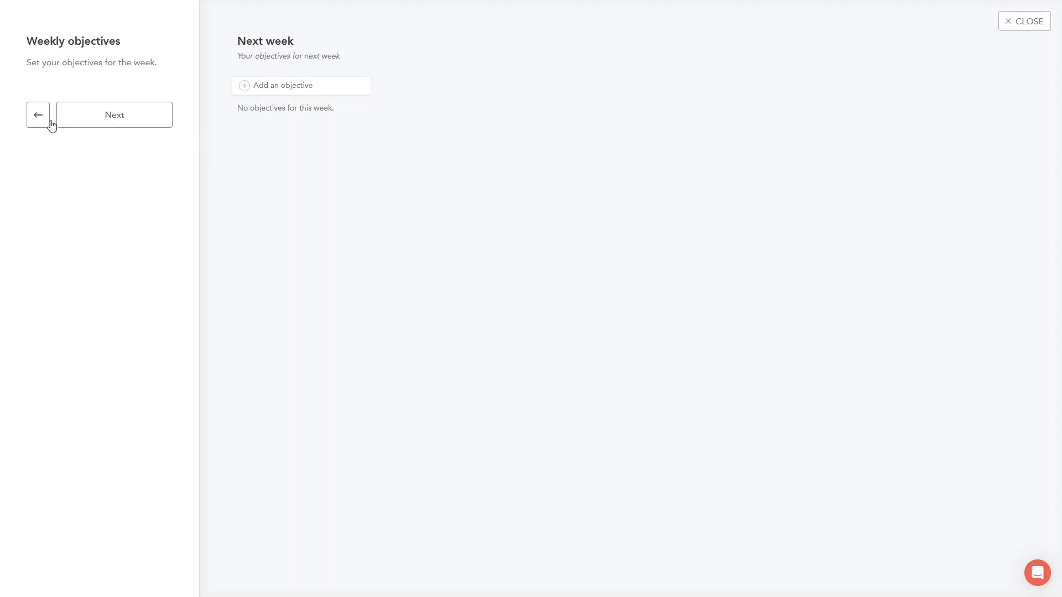
{"action": "left_click", "coordinate": [122, 110]}
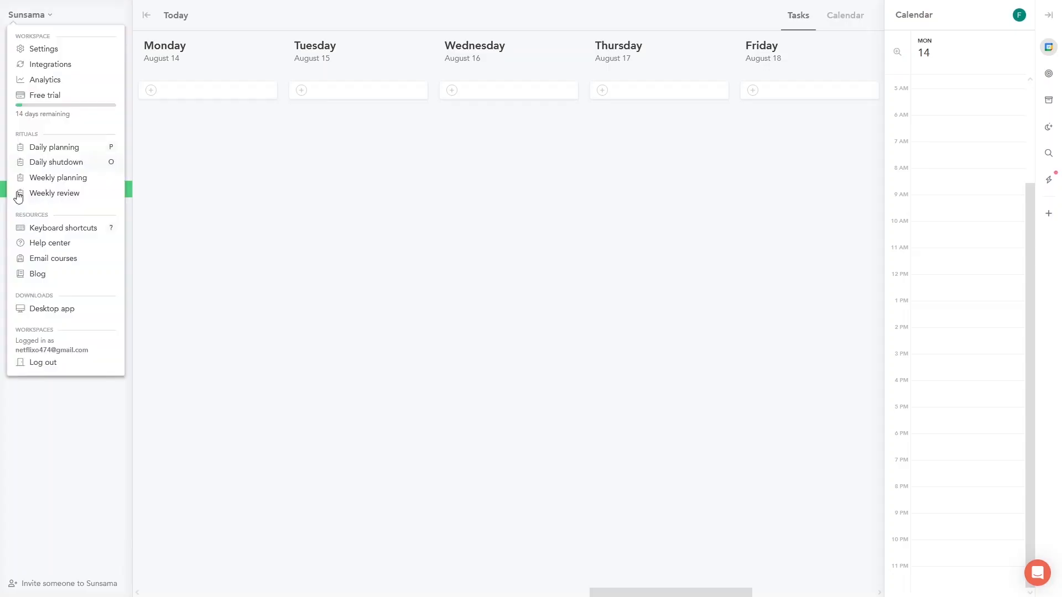
{"action": "left_click", "coordinate": [55, 193]}
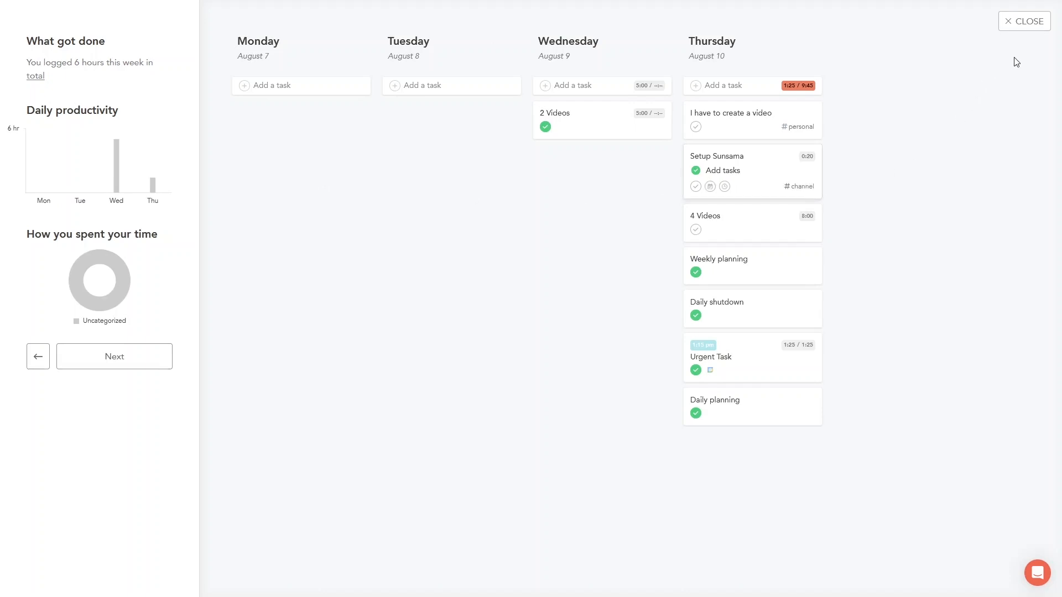
{"action": "left_click", "coordinate": [1035, 32]}
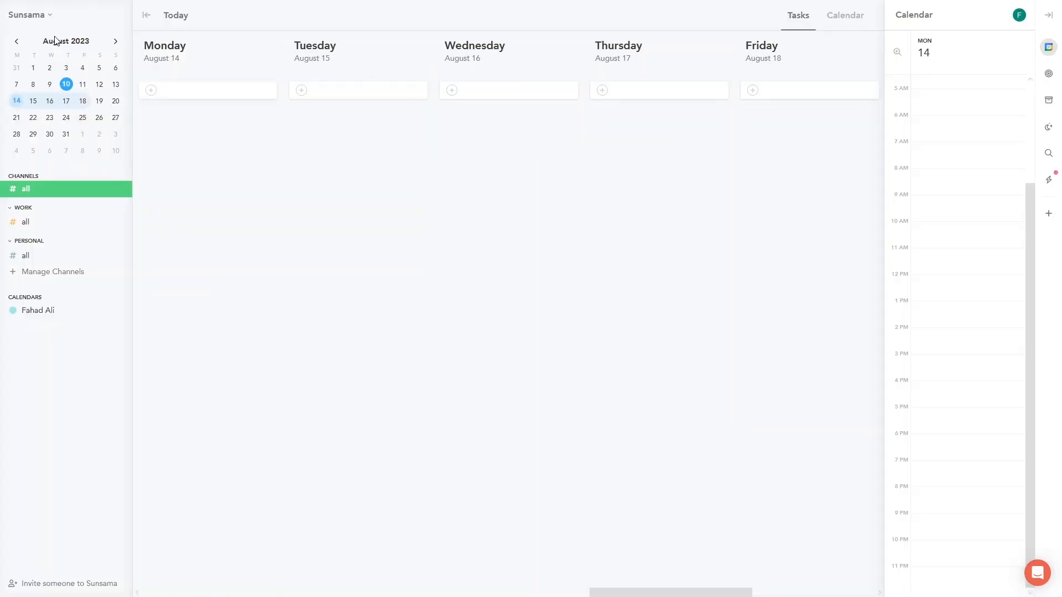
Open the workspace settings and examine the General options, including the start-of-week choices, keeping Monday.
{"action": "left_click", "coordinate": [42, 14]}
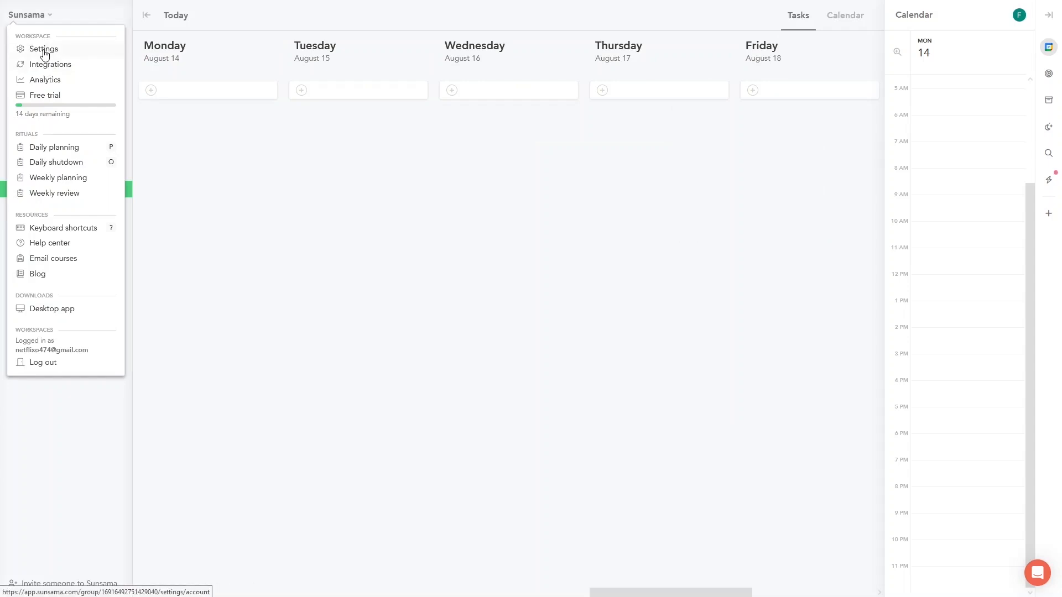
{"action": "left_click", "coordinate": [43, 51]}
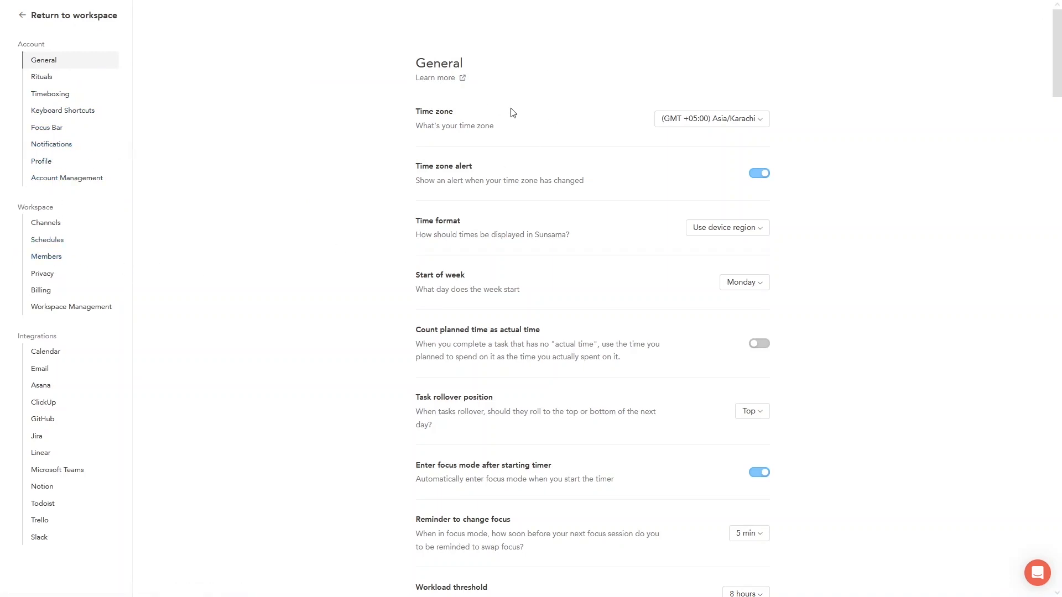
{"action": "scroll", "coordinate": [511, 113], "scroll_direction": "down", "scroll_amount": 3}
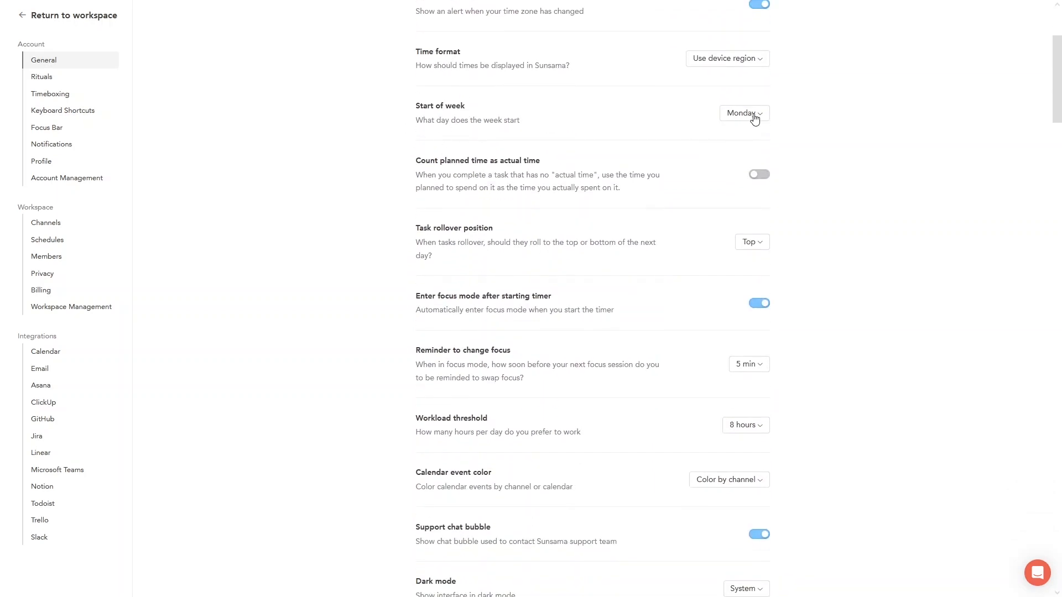
{"action": "left_click", "coordinate": [759, 116]}
{"action": "left_click", "coordinate": [748, 119]}
{"action": "scroll", "coordinate": [704, 166], "scroll_direction": "down", "scroll_amount": 5}
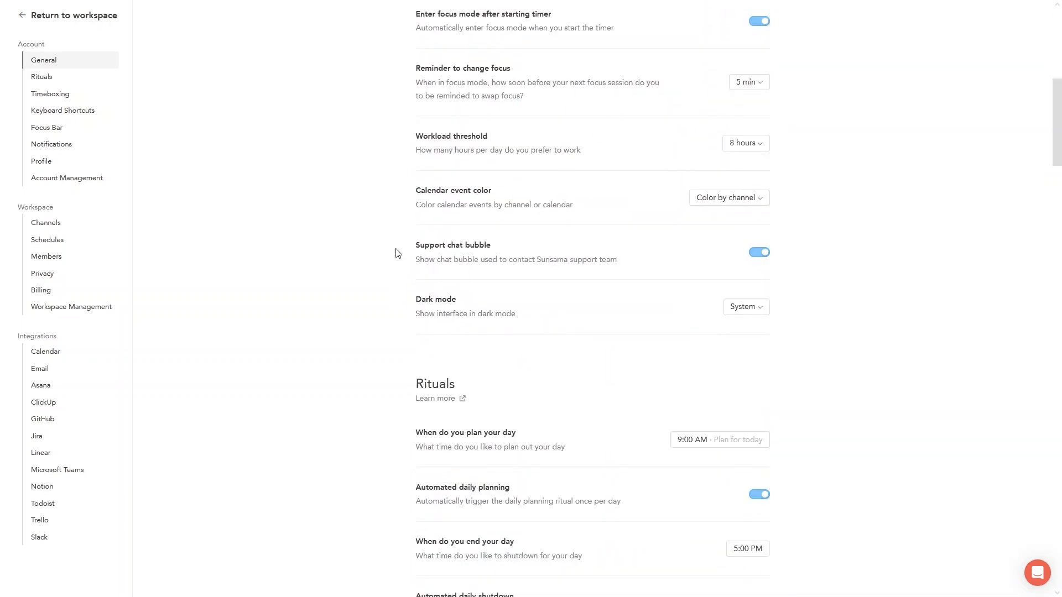
Set the dark mode option to Dark to preview the interface and return it to System.
{"action": "left_click", "coordinate": [757, 308]}
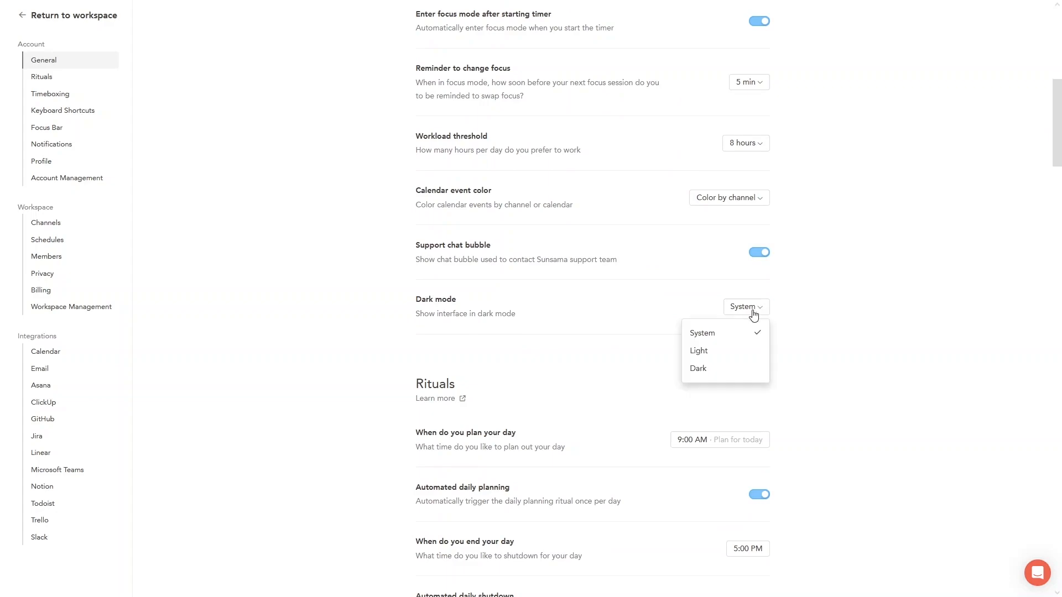
{"action": "left_click", "coordinate": [715, 371]}
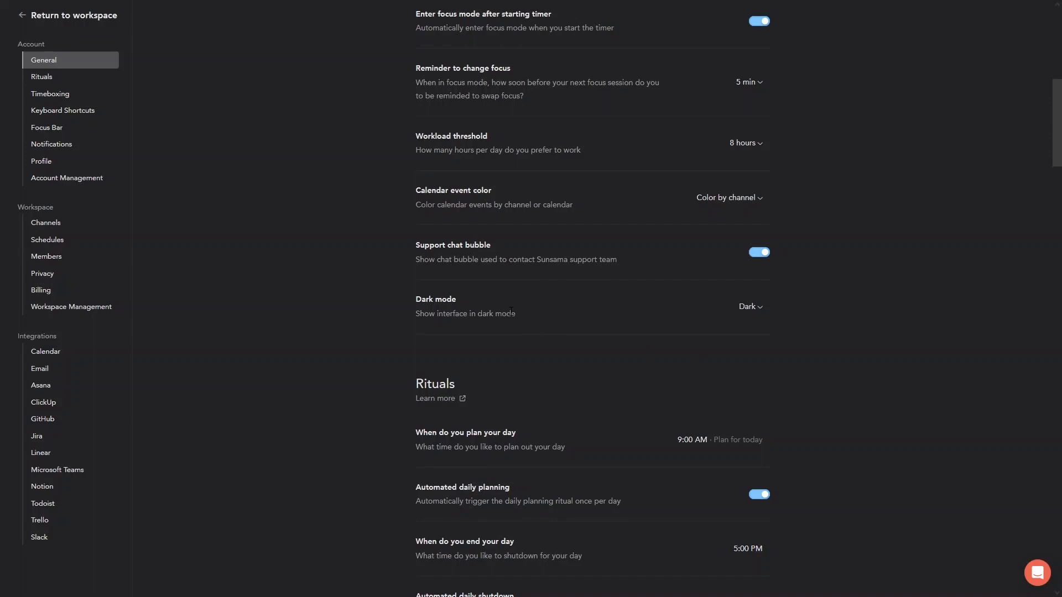
{"action": "scroll", "coordinate": [560, 230], "scroll_direction": "down", "scroll_amount": 3}
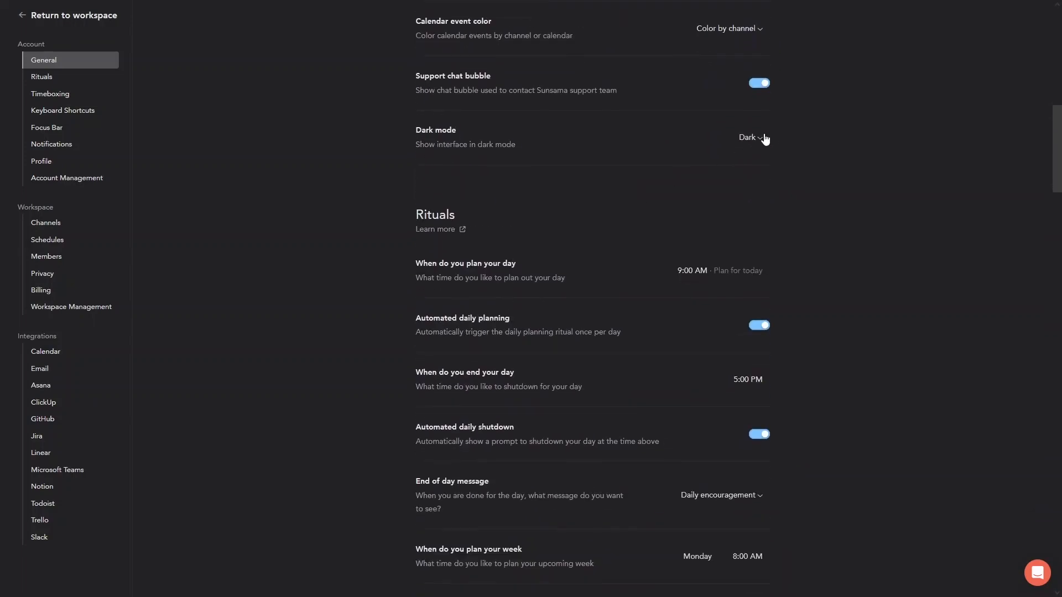
{"action": "left_click", "coordinate": [757, 139]}
{"action": "left_click", "coordinate": [700, 164]}
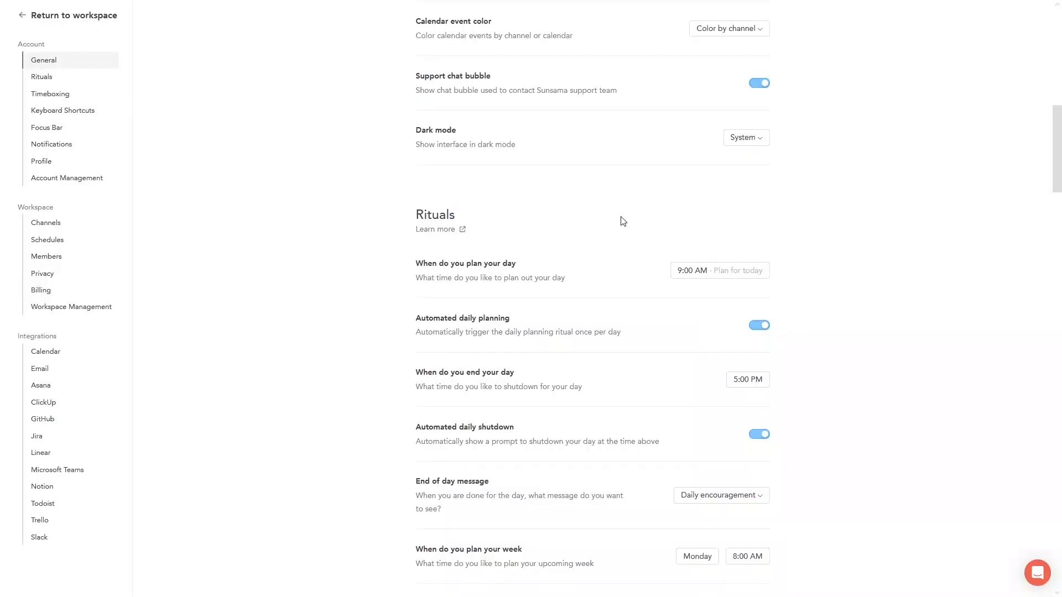
Examine the Rituals settings for daily planning, shutdown, weekly planning and weekly review times, leaving the 9:00 AM planning time selected.
{"action": "scroll", "coordinate": [652, 179], "scroll_direction": "down", "scroll_amount": 3}
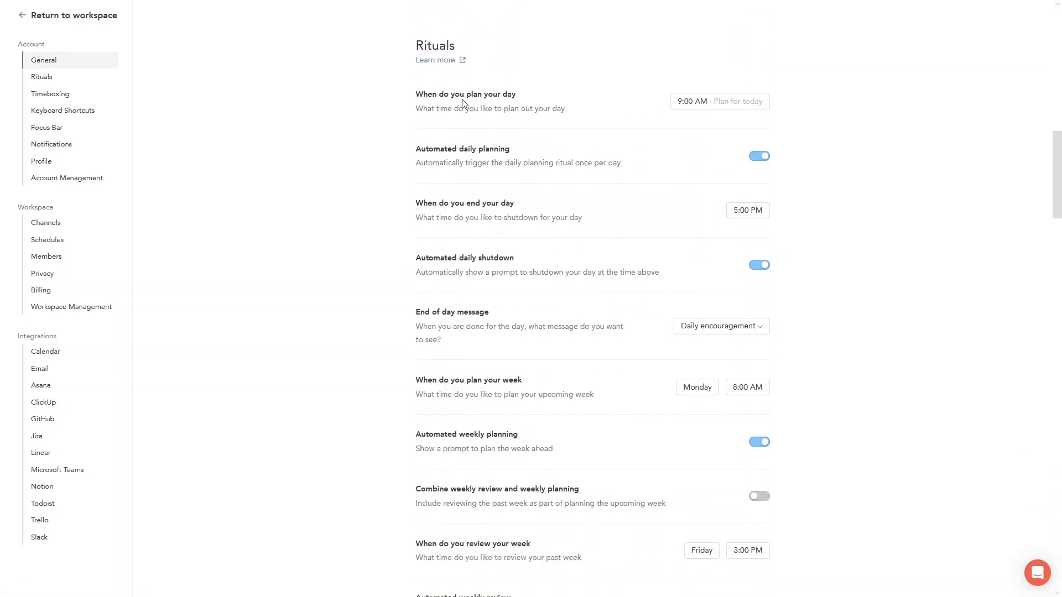
{"action": "left_click", "coordinate": [705, 110]}
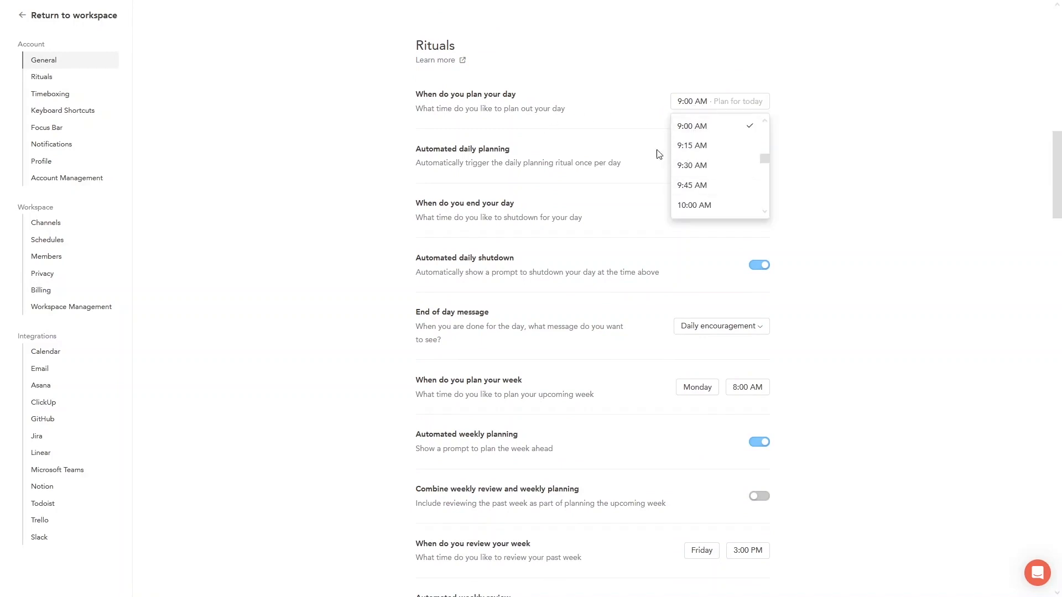
{"action": "left_click", "coordinate": [621, 136]}
{"action": "scroll", "coordinate": [438, 89], "scroll_direction": "down", "scroll_amount": 1}
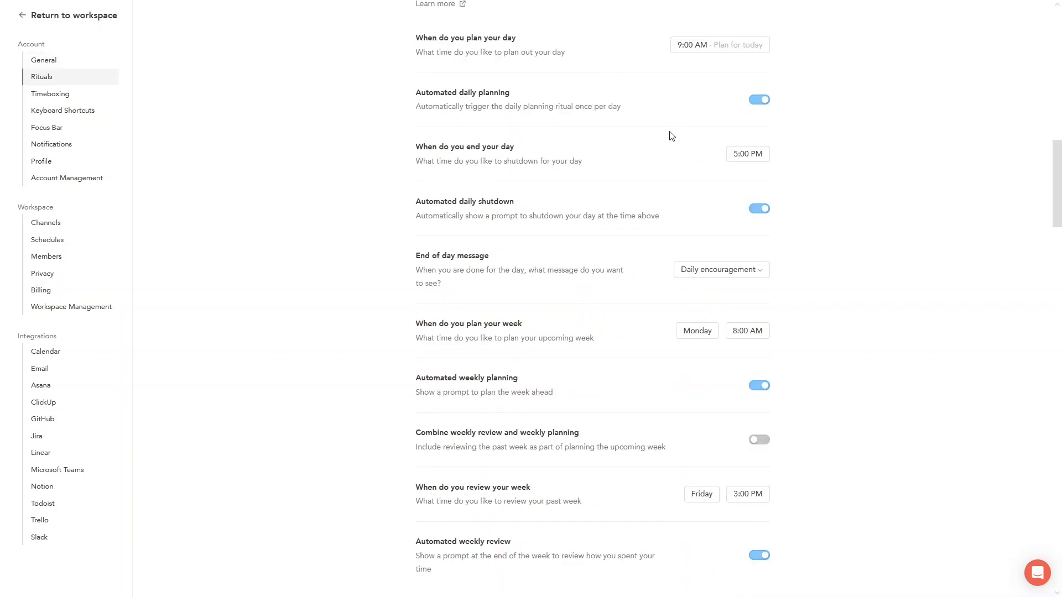
{"action": "scroll", "coordinate": [670, 135], "scroll_direction": "down", "scroll_amount": 1}
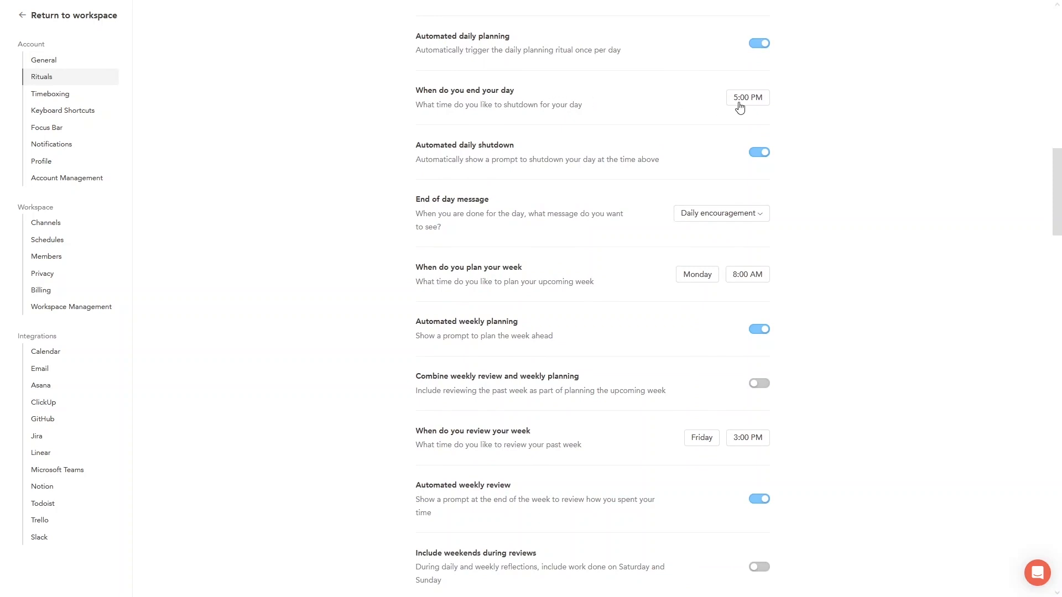
{"action": "scroll", "coordinate": [628, 181], "scroll_direction": "down", "scroll_amount": 2}
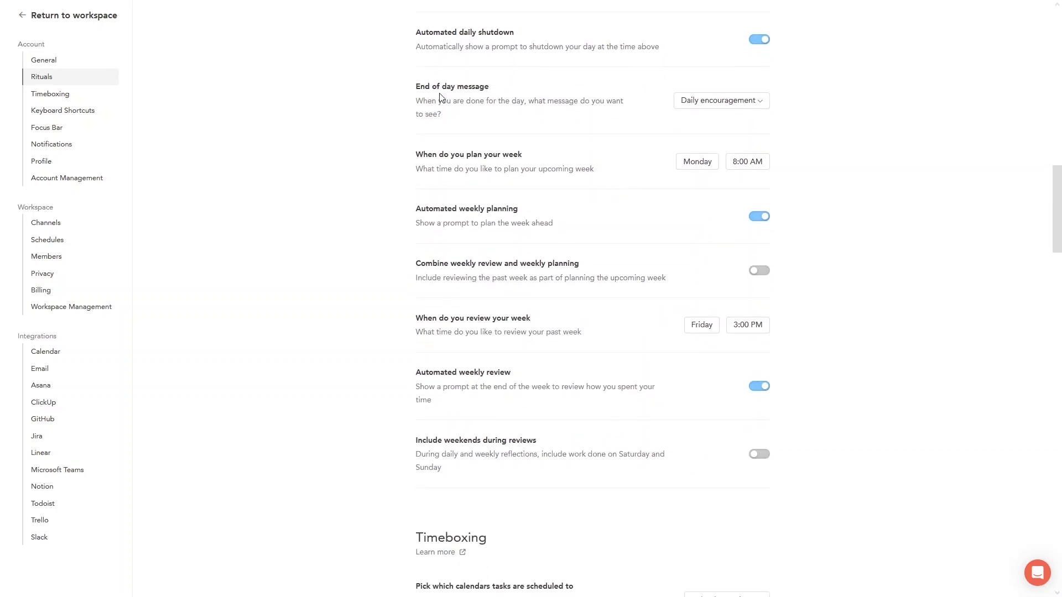
{"action": "scroll", "coordinate": [546, 165], "scroll_direction": "down", "scroll_amount": 1}
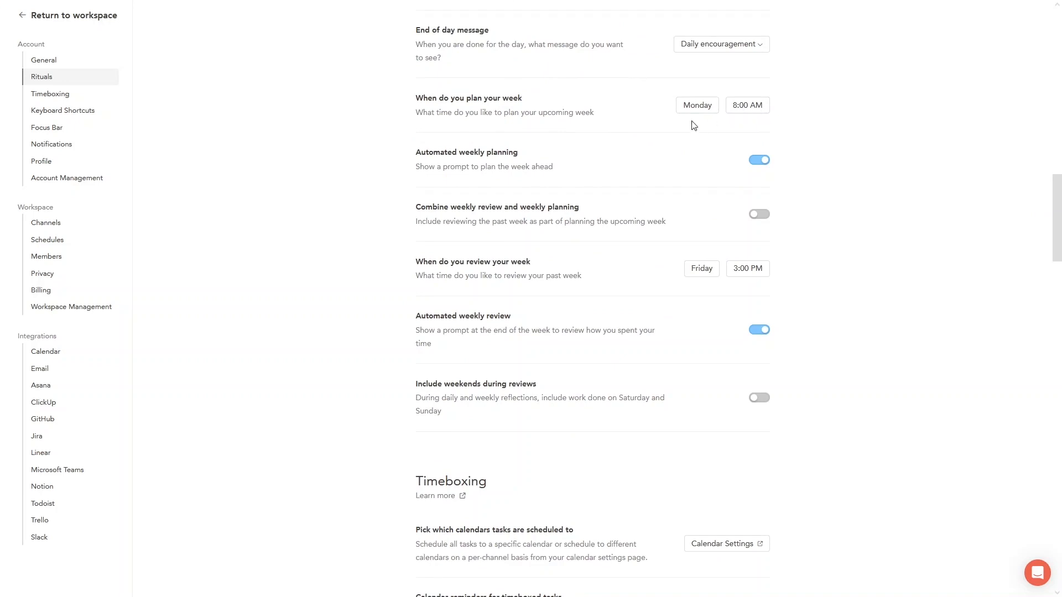
{"action": "scroll", "coordinate": [612, 198], "scroll_direction": "down", "scroll_amount": 2}
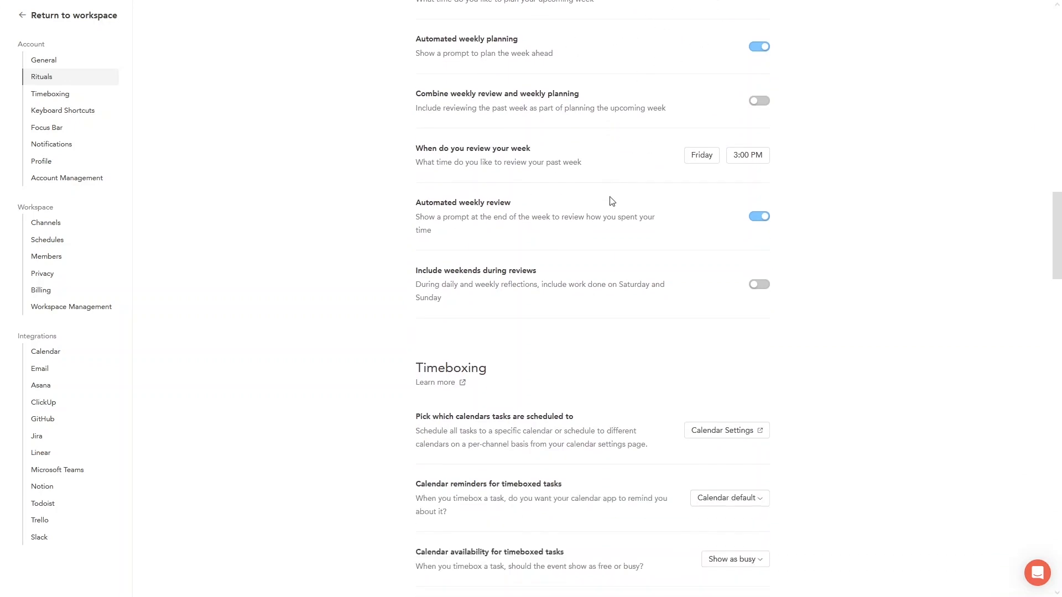
{"action": "scroll", "coordinate": [595, 213], "scroll_direction": "up", "scroll_amount": 3}
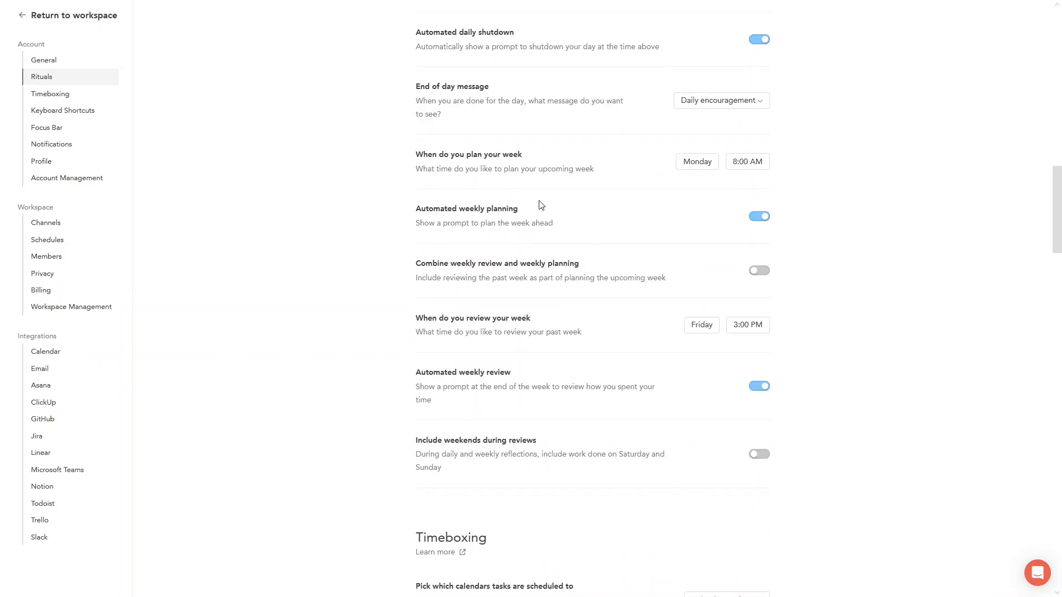
Examine the Timeboxing, Keyboard shortcuts, Focus Bar and Notifications sections of the account settings.
{"action": "scroll", "coordinate": [539, 209], "scroll_direction": "down", "scroll_amount": 6}
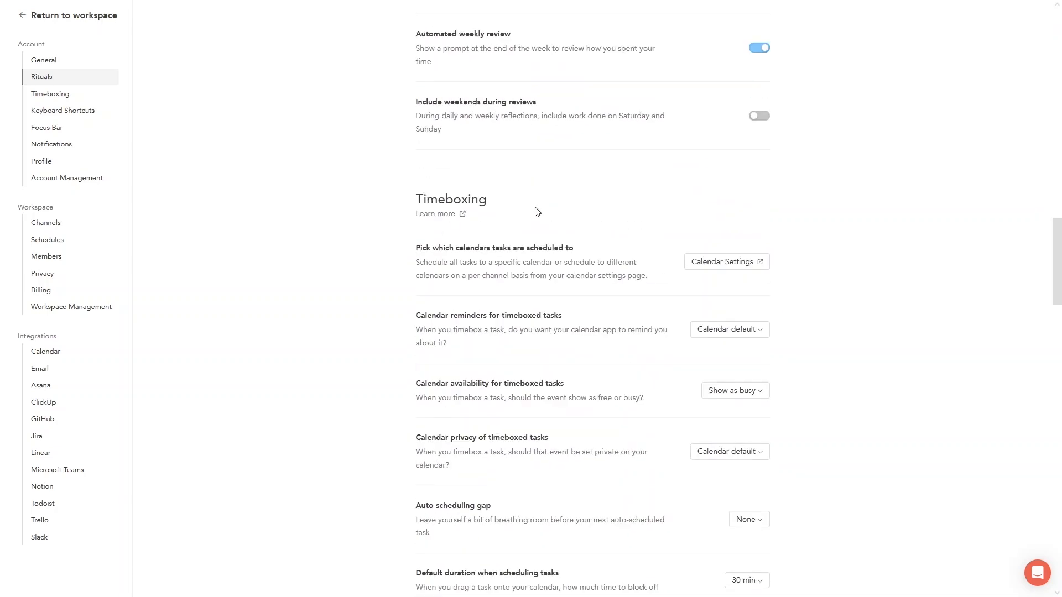
{"action": "scroll", "coordinate": [498, 228], "scroll_direction": "down", "scroll_amount": 5}
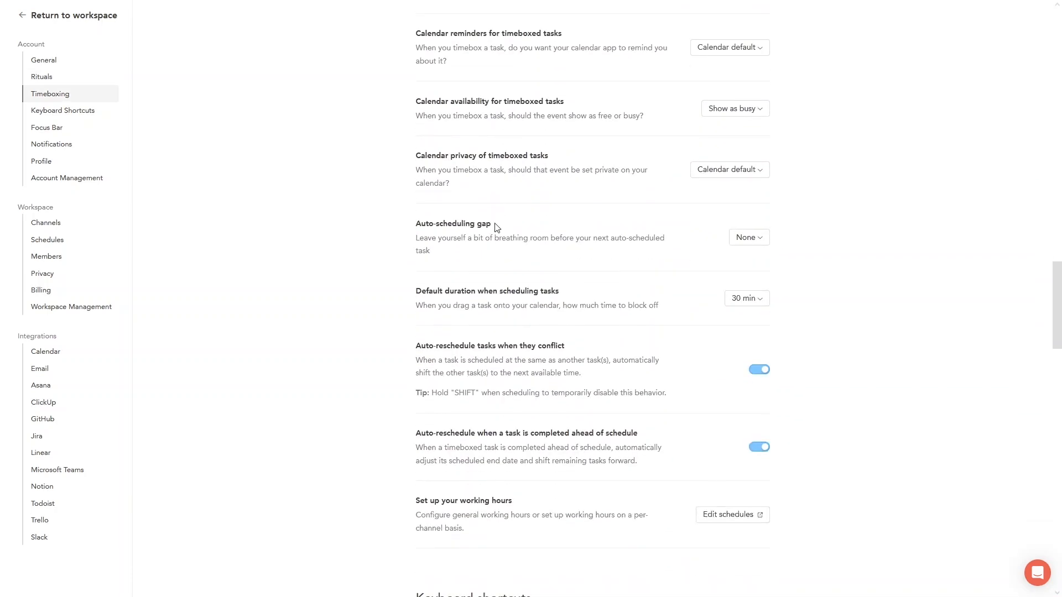
{"action": "scroll", "coordinate": [497, 228], "scroll_direction": "down", "scroll_amount": 2}
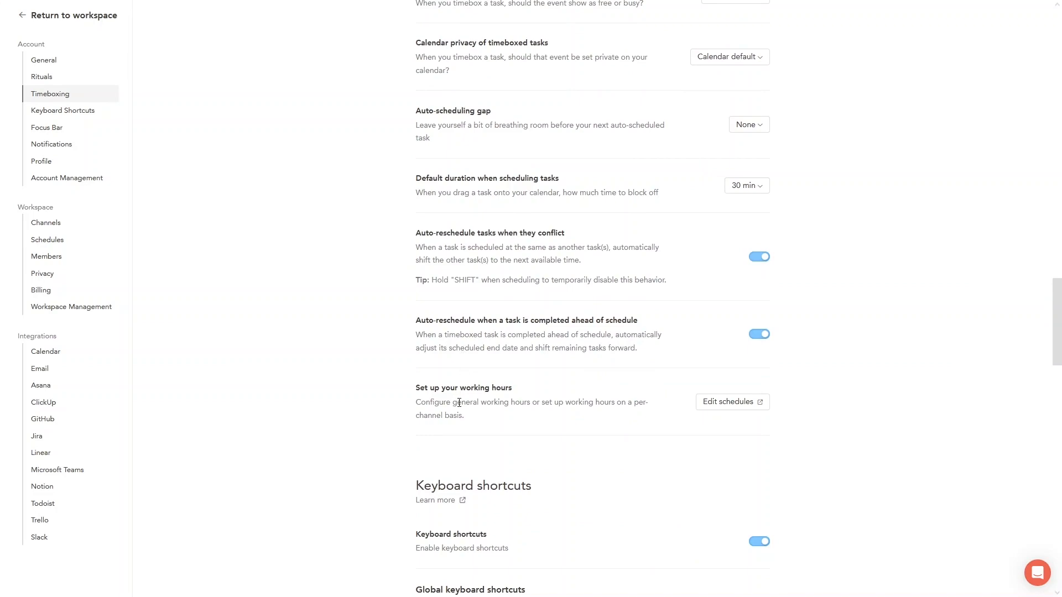
{"action": "scroll", "coordinate": [522, 388], "scroll_direction": "down", "scroll_amount": 3}
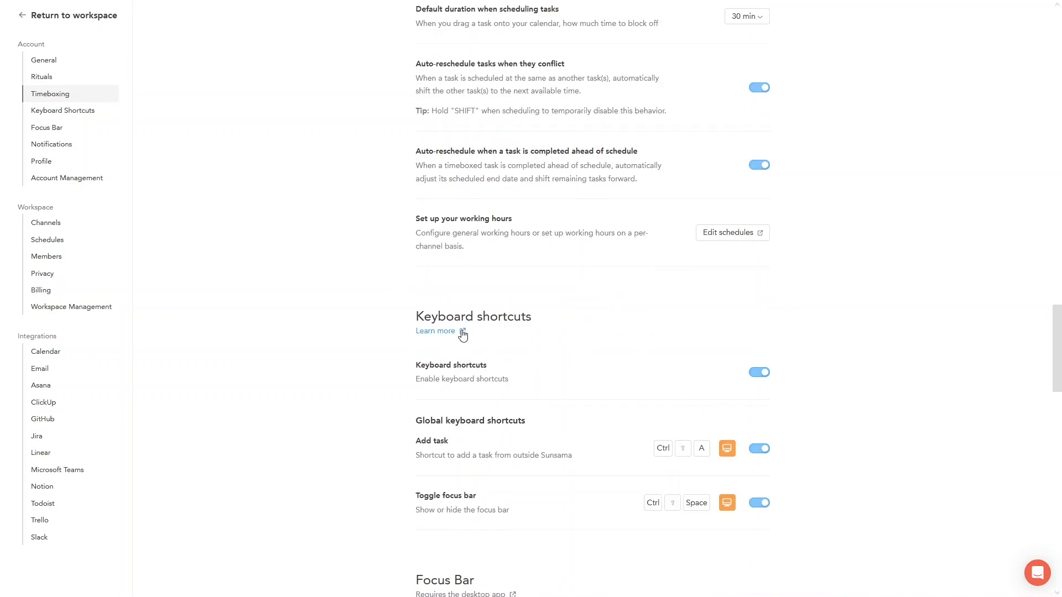
{"action": "scroll", "coordinate": [479, 323], "scroll_direction": "down", "scroll_amount": 2}
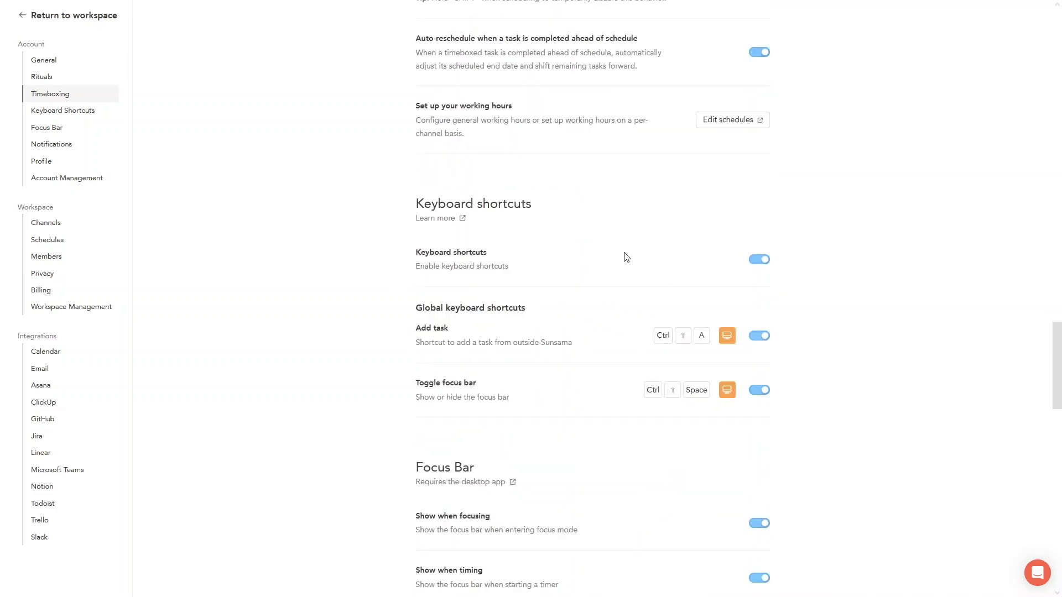
{"action": "scroll", "coordinate": [508, 279], "scroll_direction": "down", "scroll_amount": 13}
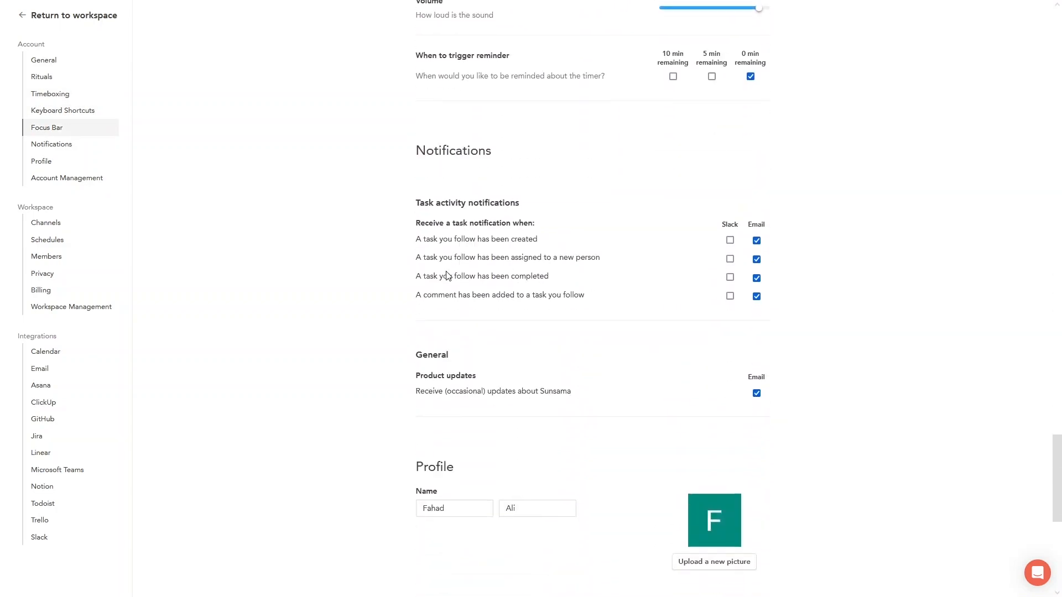
Examine the Profile and Account Management sections of the account settings, including the data export and account deletion options.
{"action": "scroll", "coordinate": [624, 272], "scroll_direction": "down", "scroll_amount": 4}
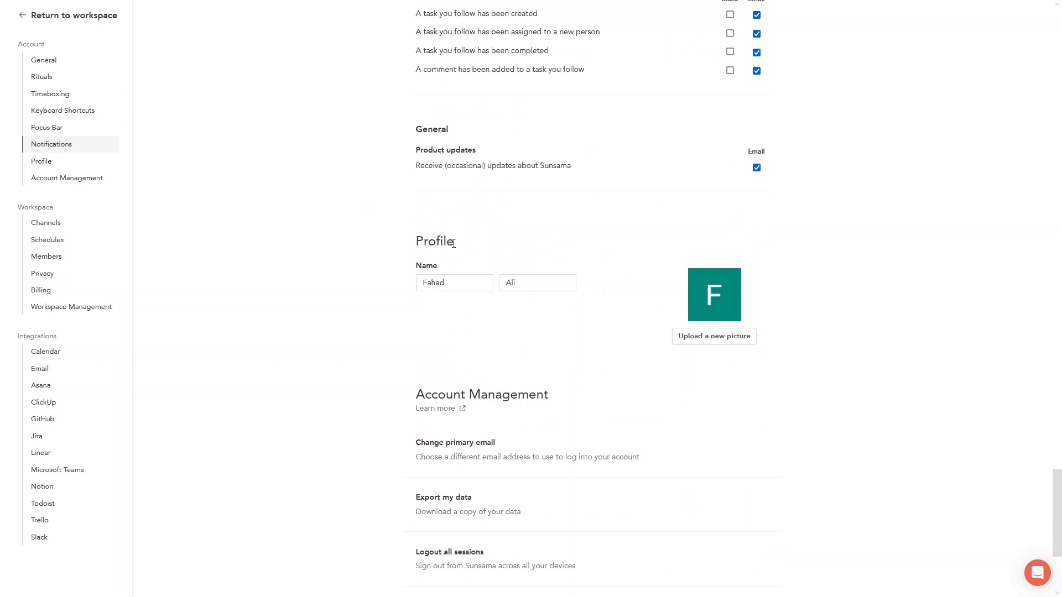
{"action": "scroll", "coordinate": [412, 221], "scroll_direction": "down", "scroll_amount": 4}
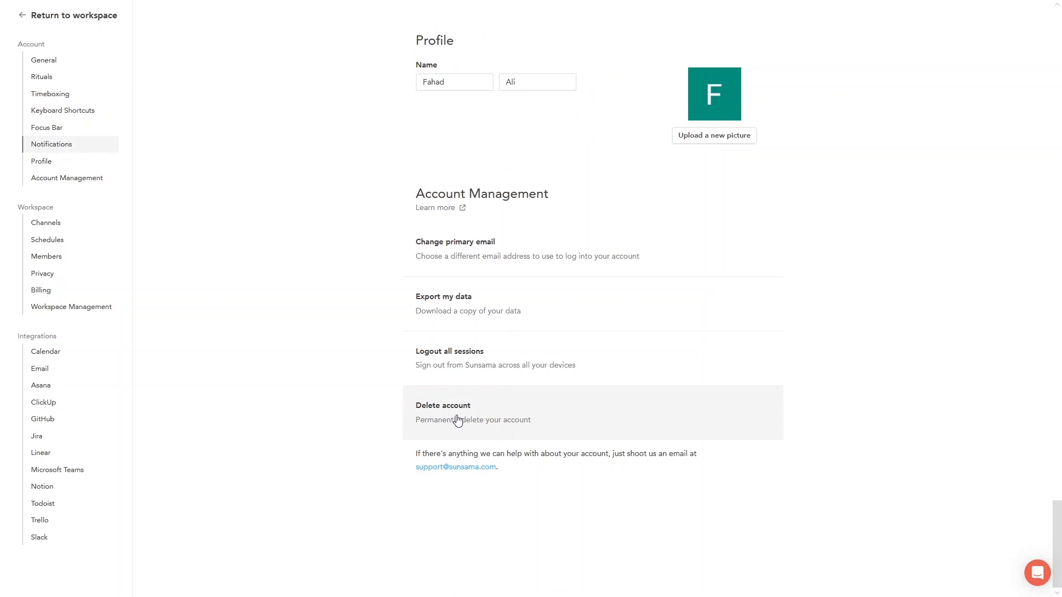
Open the workspace's channel settings and examine the forms for creating a context and a channel, discarding both.
{"action": "left_click", "coordinate": [42, 223]}
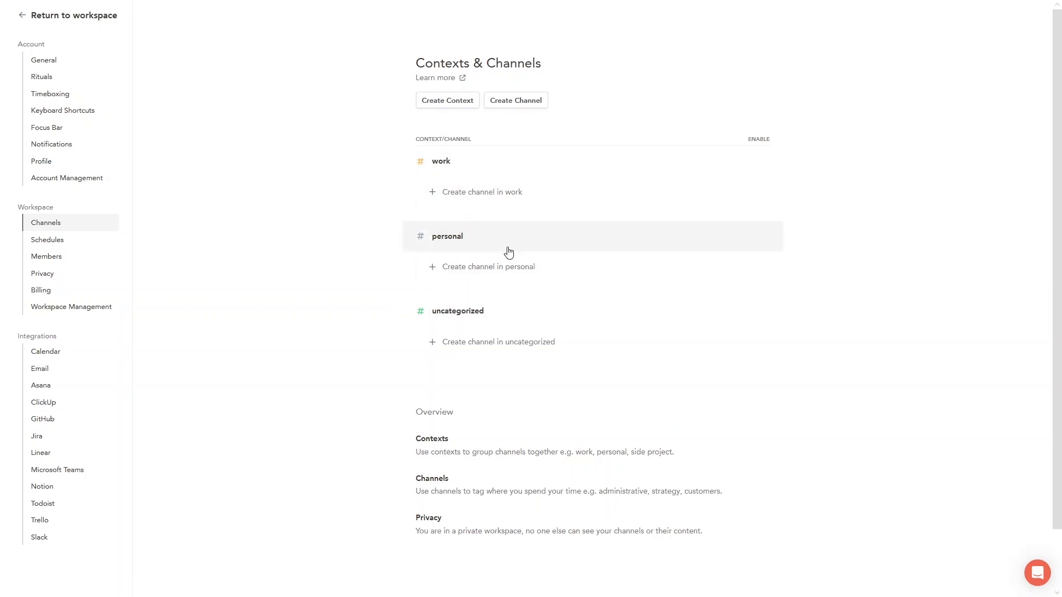
{"action": "left_click", "coordinate": [438, 106]}
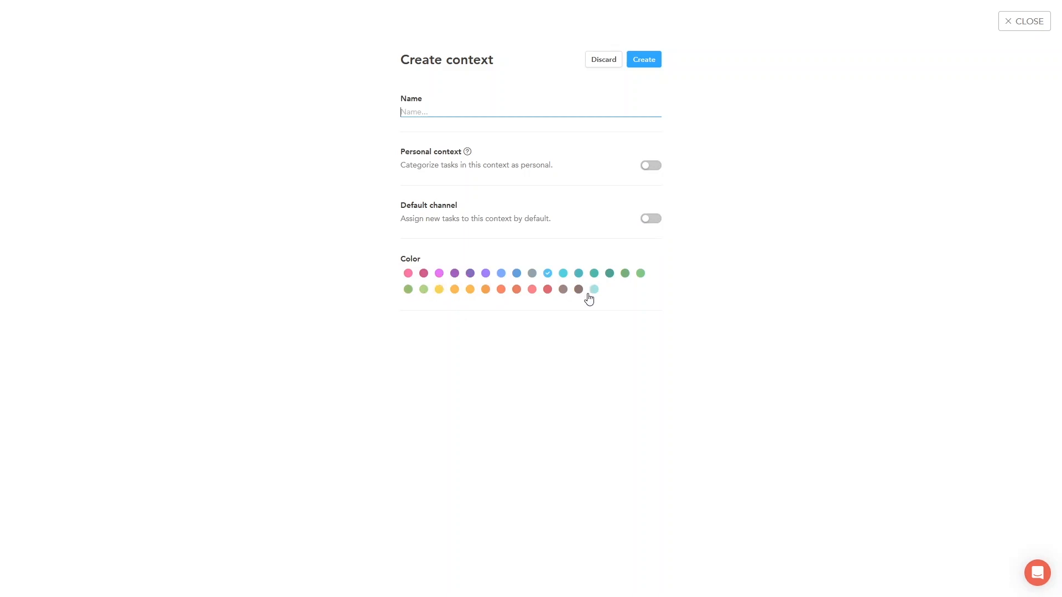
{"action": "left_click", "coordinate": [597, 63]}
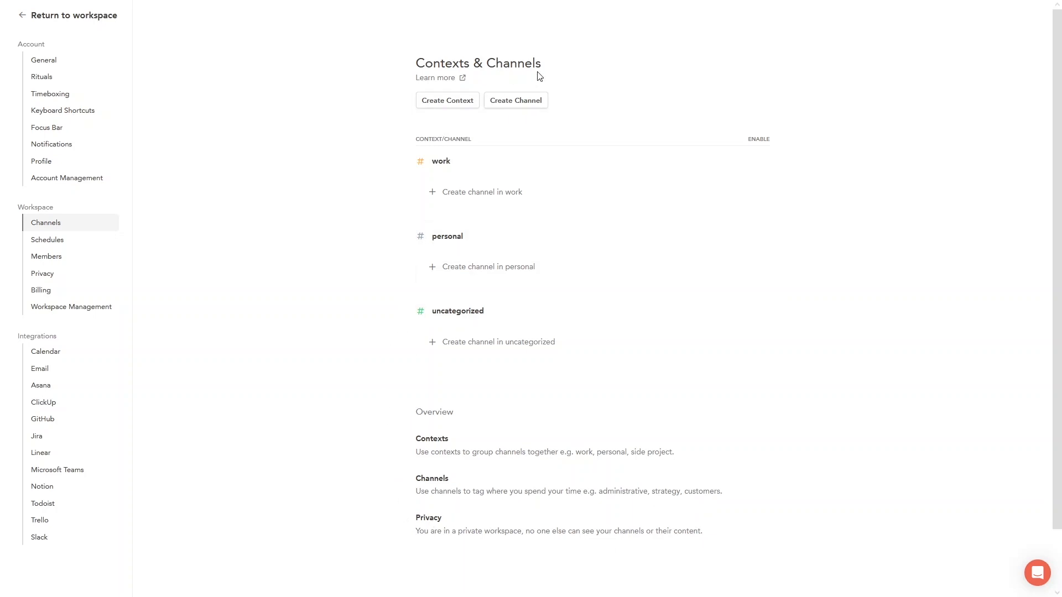
{"action": "left_click", "coordinate": [518, 104]}
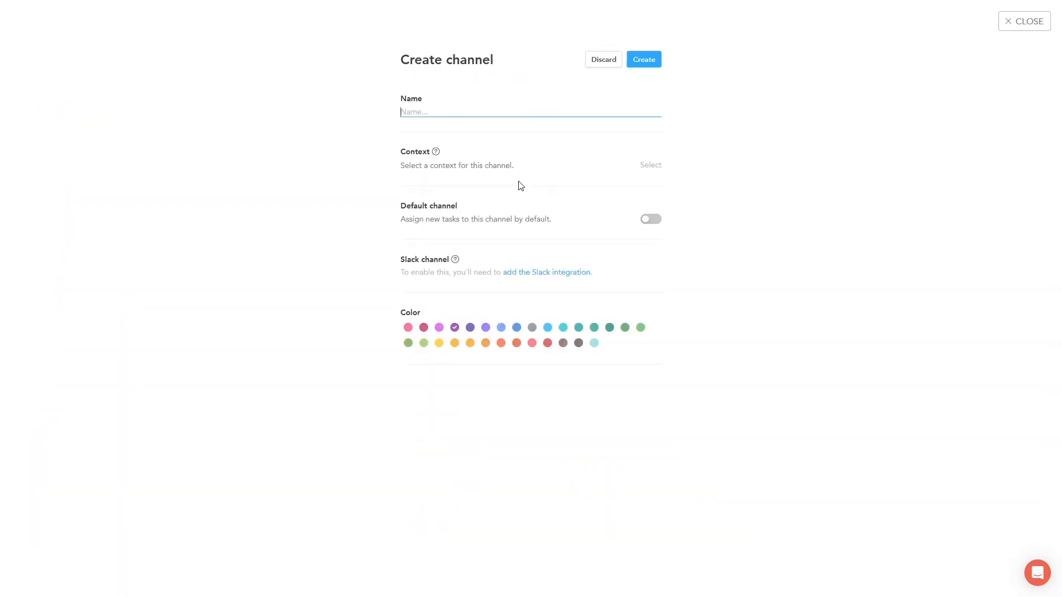
{"action": "left_click", "coordinate": [651, 168]}
{"action": "left_click", "coordinate": [603, 61]}
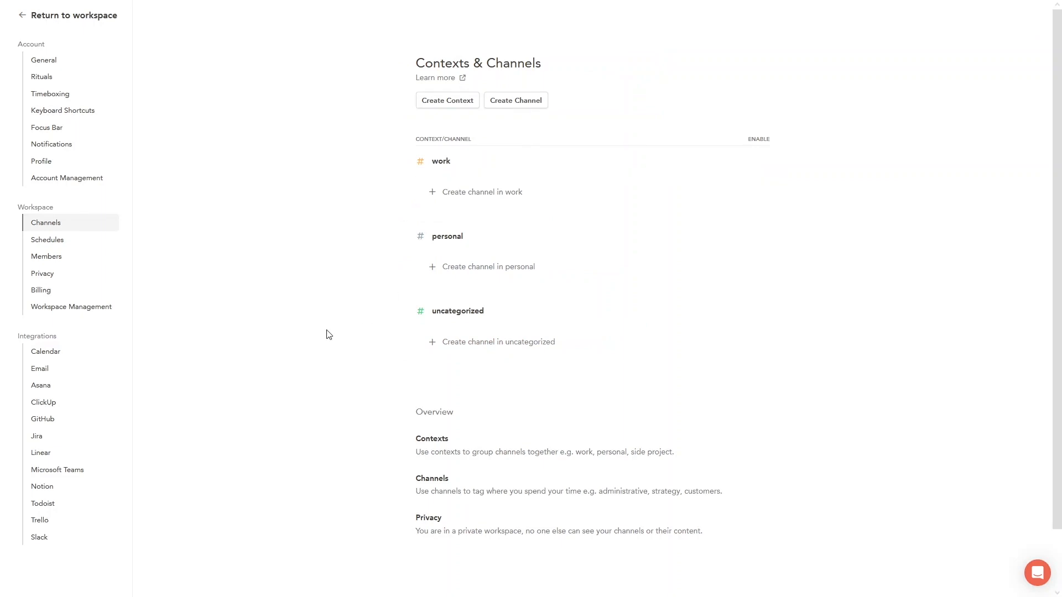
Examine the default and per-channel schedules and the workspace members, opening and closing the teammate invitation form.
{"action": "left_click", "coordinate": [49, 246]}
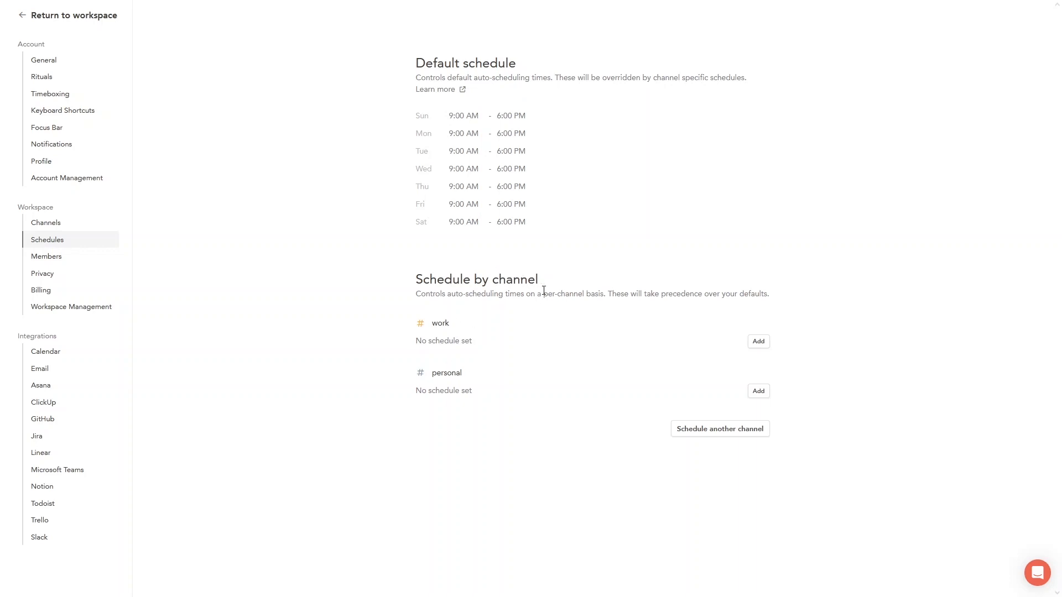
{"action": "left_click", "coordinate": [52, 257]}
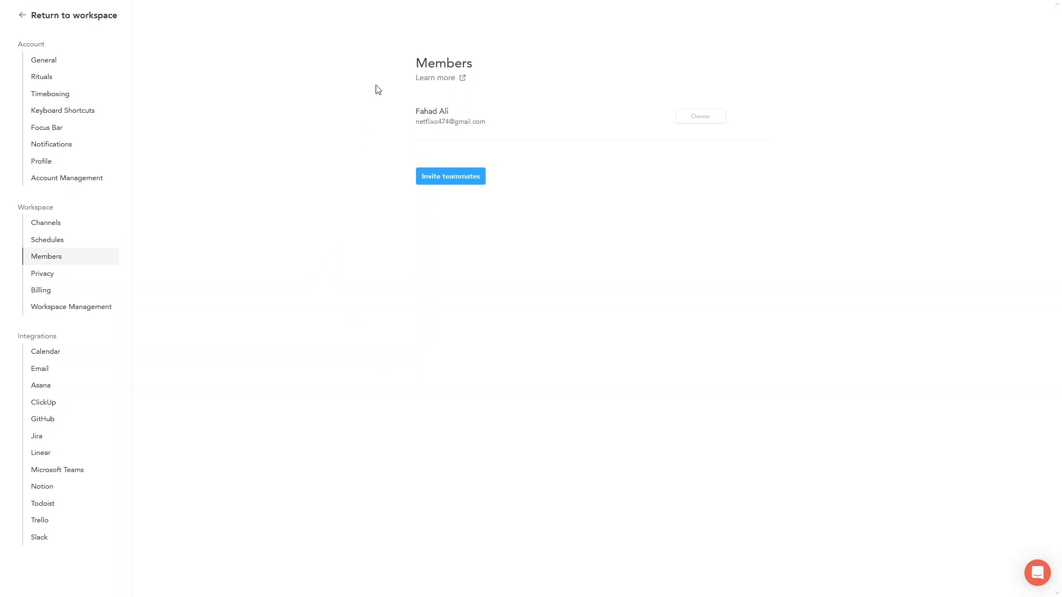
{"action": "left_click", "coordinate": [445, 177]}
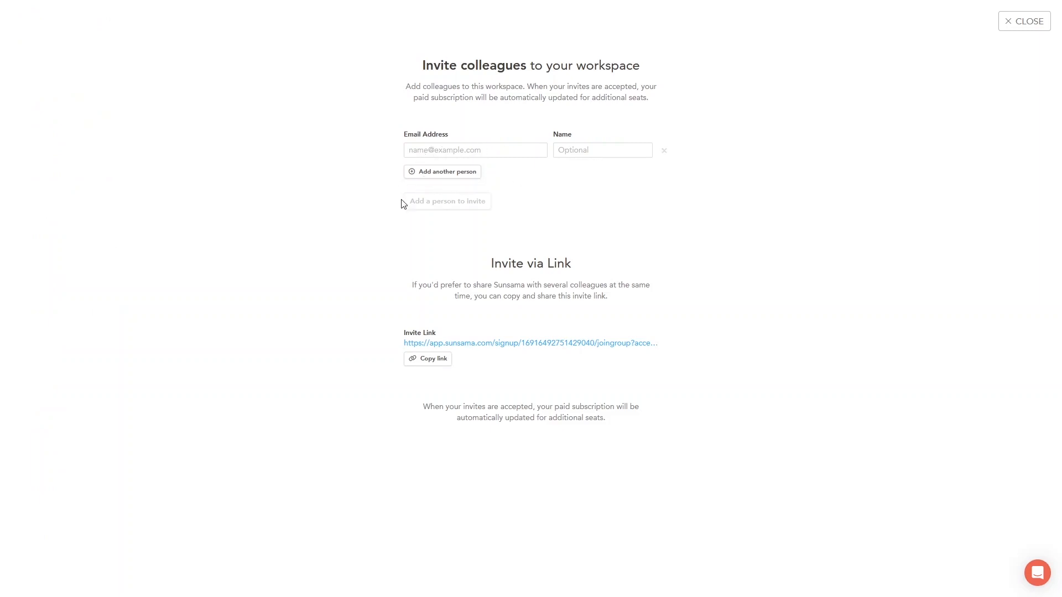
{"action": "left_click", "coordinate": [1017, 28]}
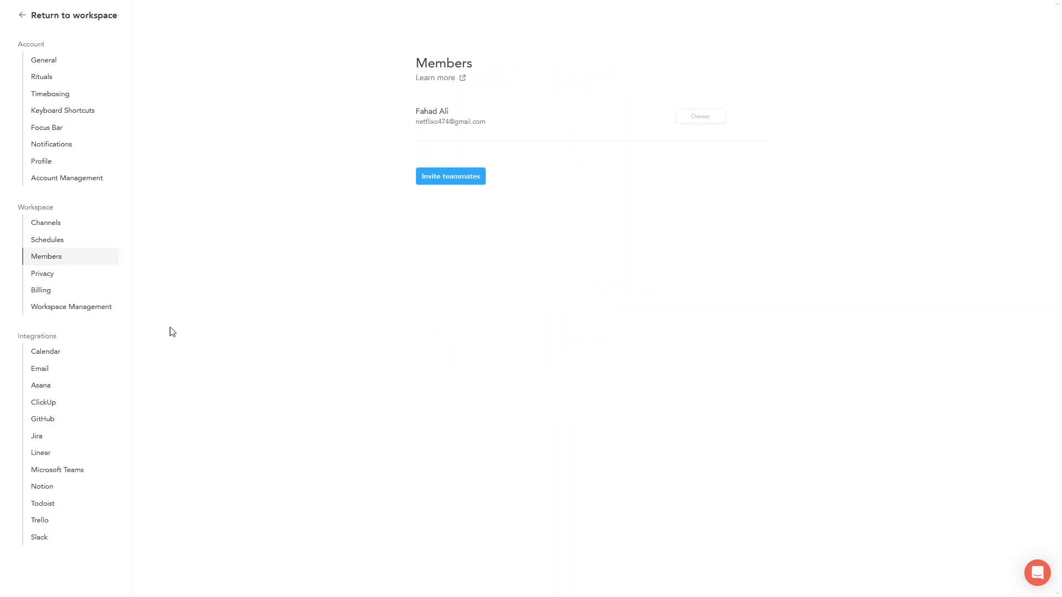
Examine the Privacy, Billing and Workspace Management settings of the workspace.
{"action": "left_click", "coordinate": [52, 276]}
{"action": "left_click", "coordinate": [42, 291]}
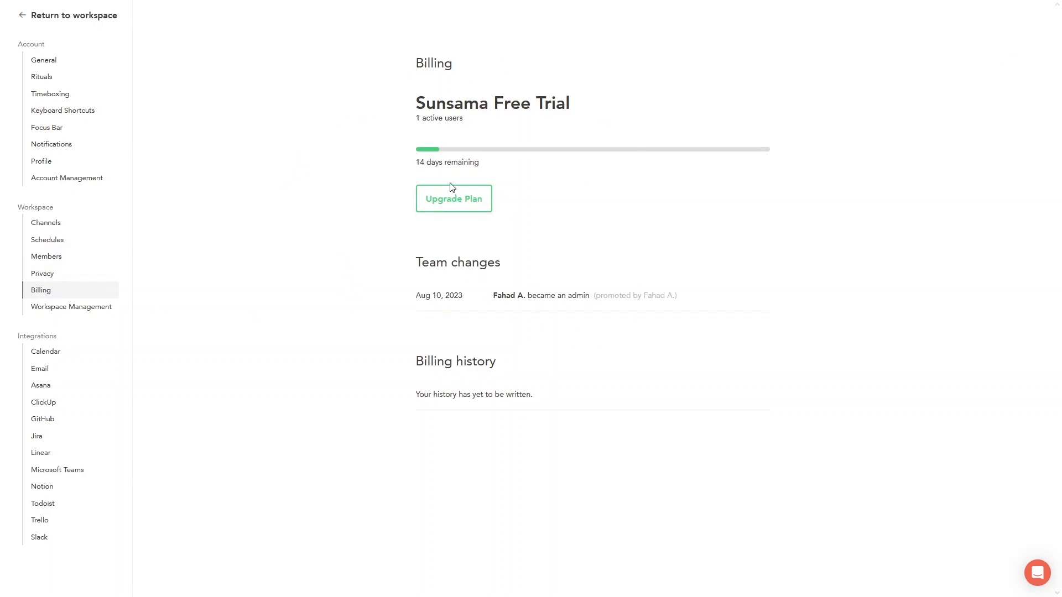
{"action": "left_click", "coordinate": [49, 313]}
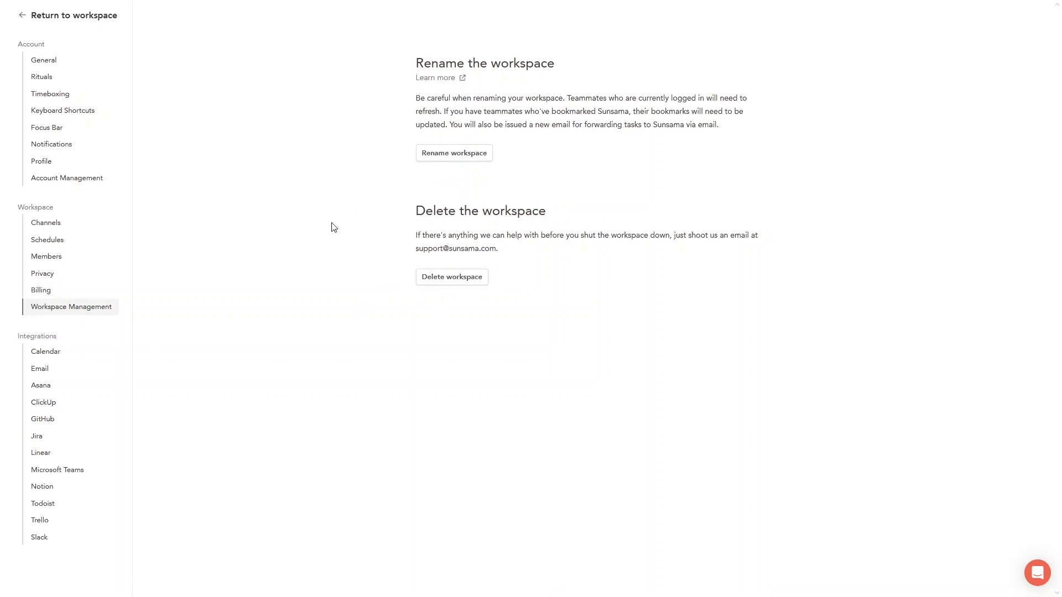
Examine the Calendar, Email, Asana, ClickUp, GitHub, Jira and Linear integration settings, and return to the workspace.
{"action": "left_click", "coordinate": [44, 359]}
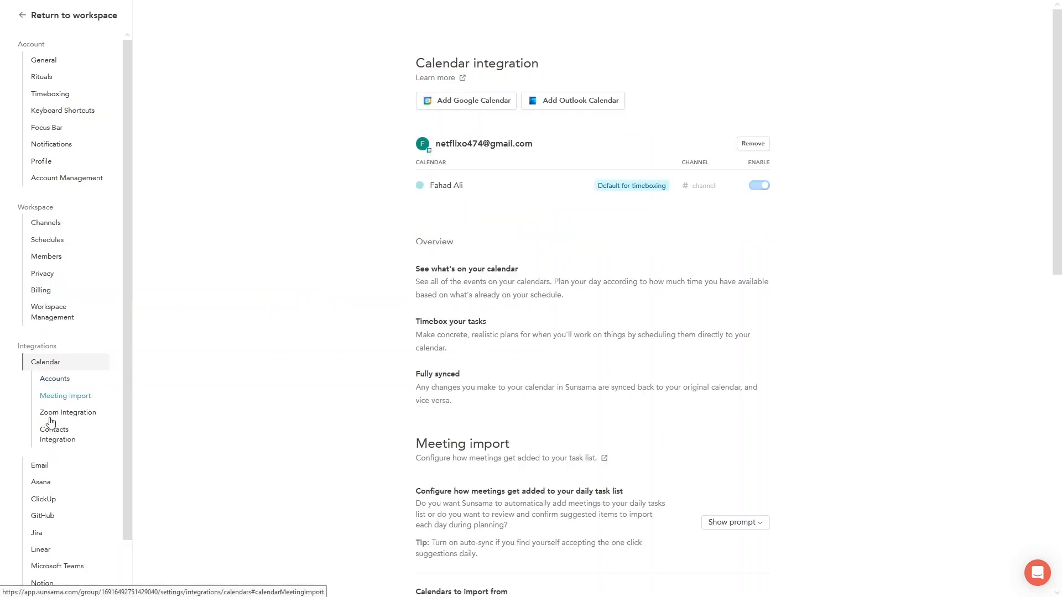
{"action": "scroll", "coordinate": [44, 416], "scroll_direction": "down", "scroll_amount": 1}
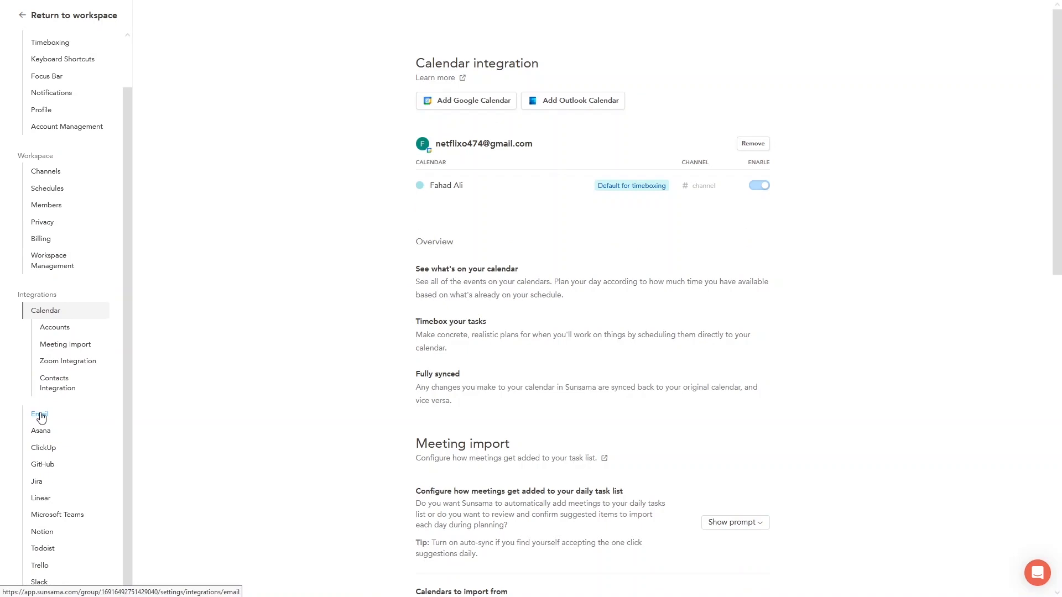
{"action": "left_click", "coordinate": [41, 418]}
{"action": "left_click", "coordinate": [42, 427]}
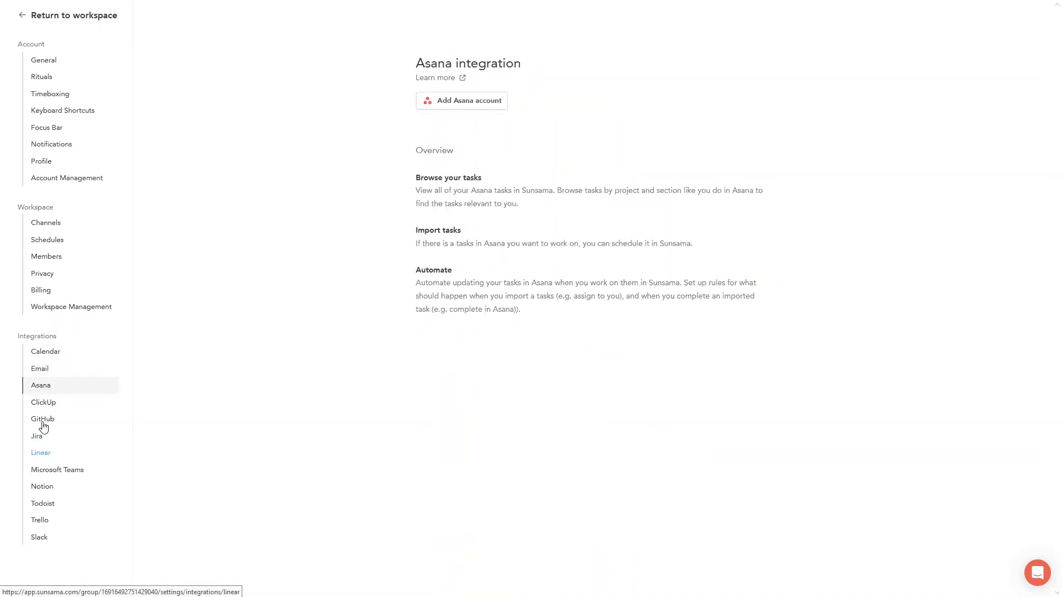
{"action": "left_click", "coordinate": [45, 407]}
{"action": "left_click", "coordinate": [45, 419]}
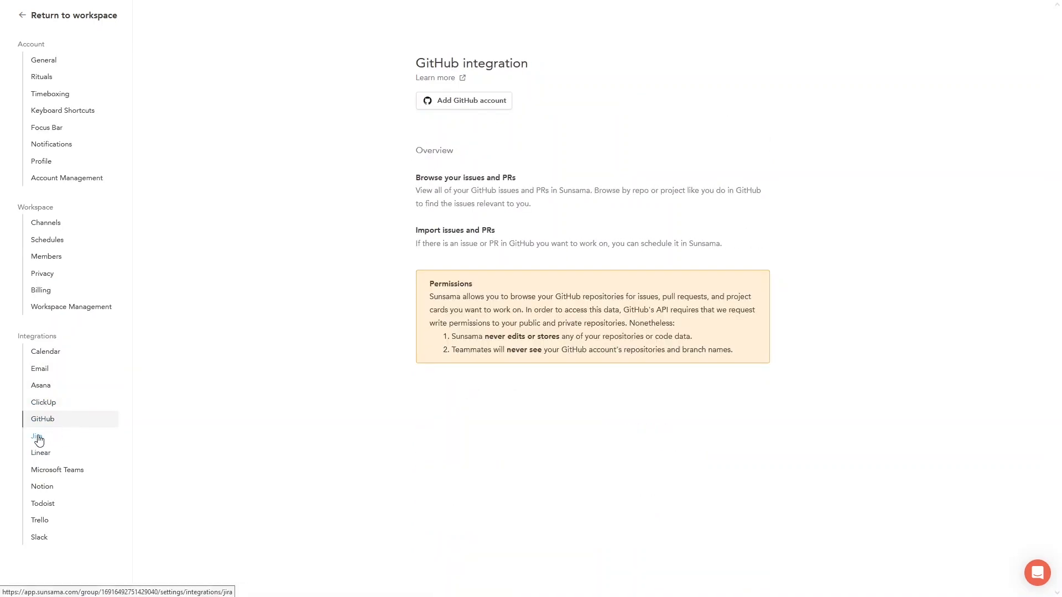
{"action": "left_click", "coordinate": [39, 438]}
{"action": "left_click", "coordinate": [45, 455]}
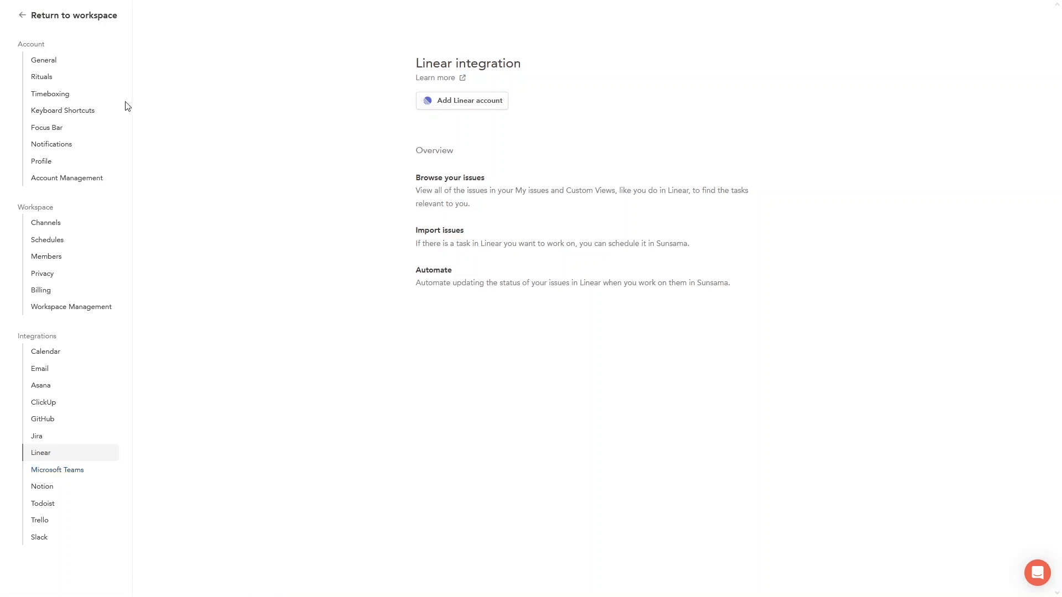
{"action": "left_click", "coordinate": [30, 22]}
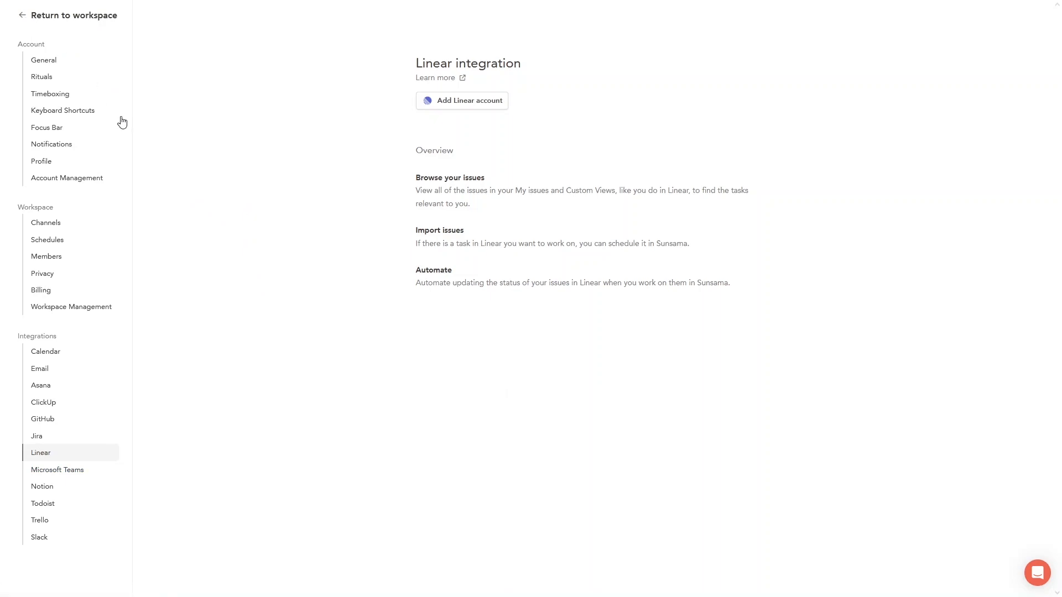